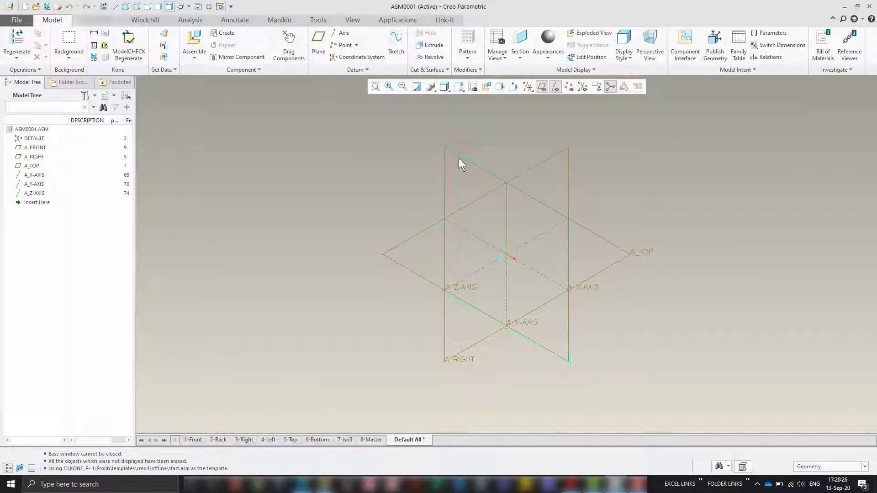
- Insert Body.prt into the assembly and accept it at its default position without constraints
click(197, 42)
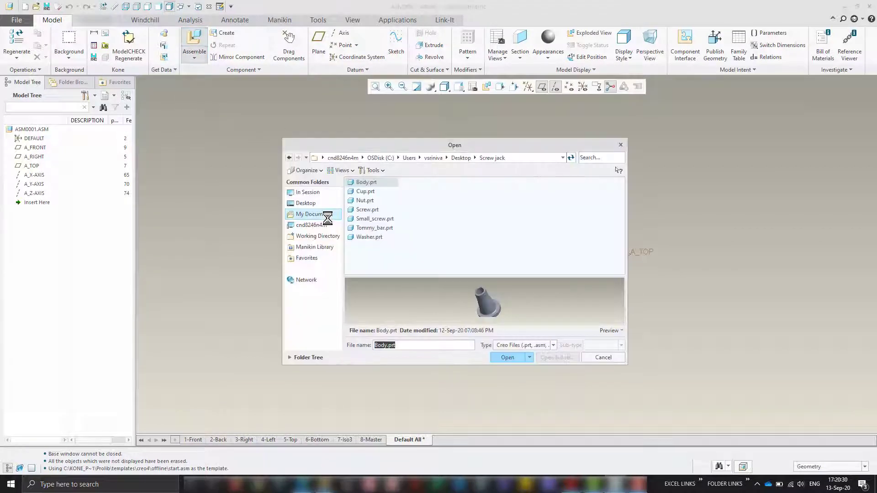
click(507, 357)
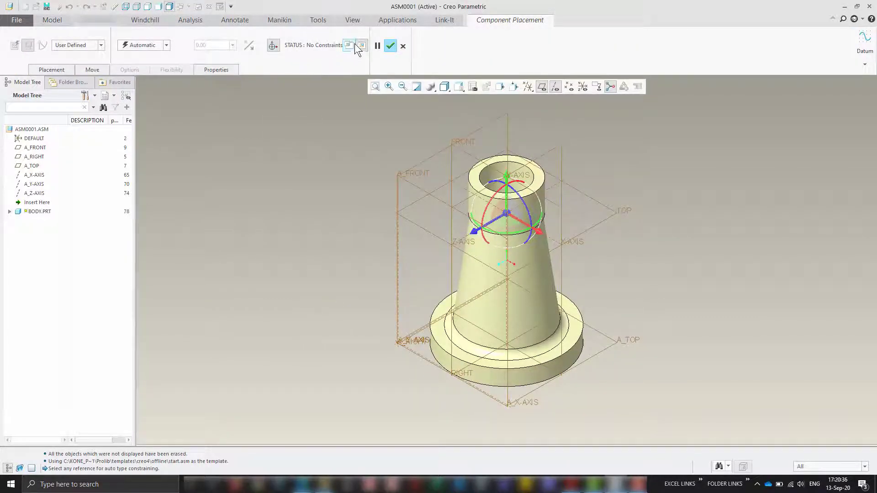
click(389, 45)
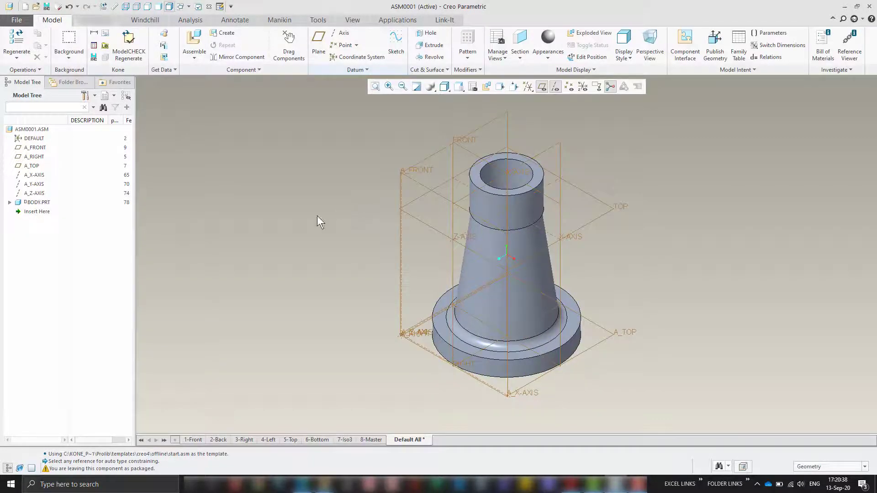
- Preview the remaining screw jack parts, insert Nut.prt into the assembly, and move it clear of the body
click(194, 40)
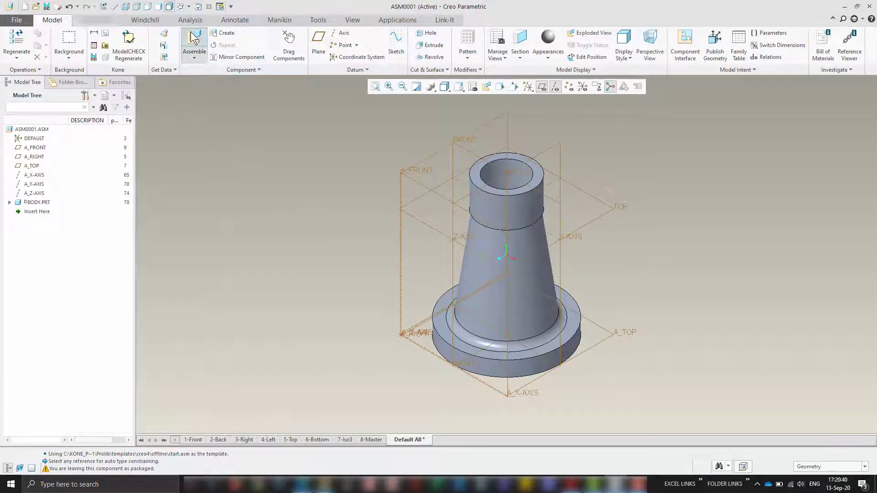
click(366, 192)
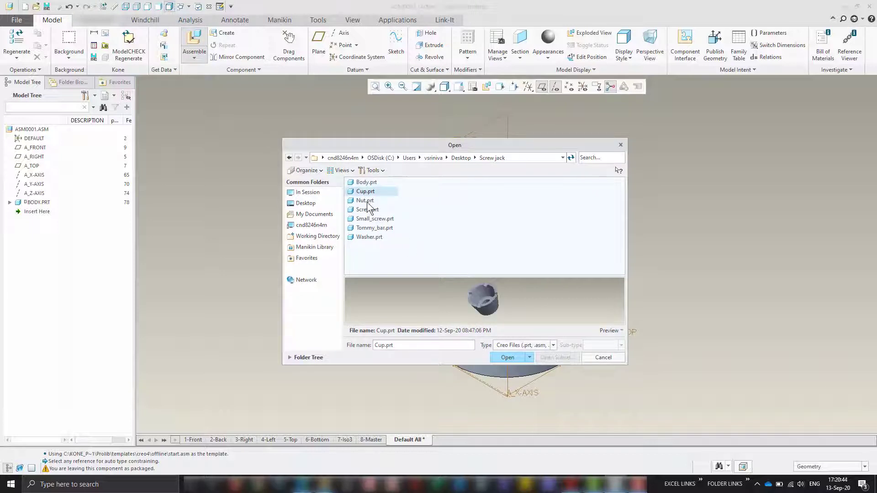
click(368, 210)
click(370, 222)
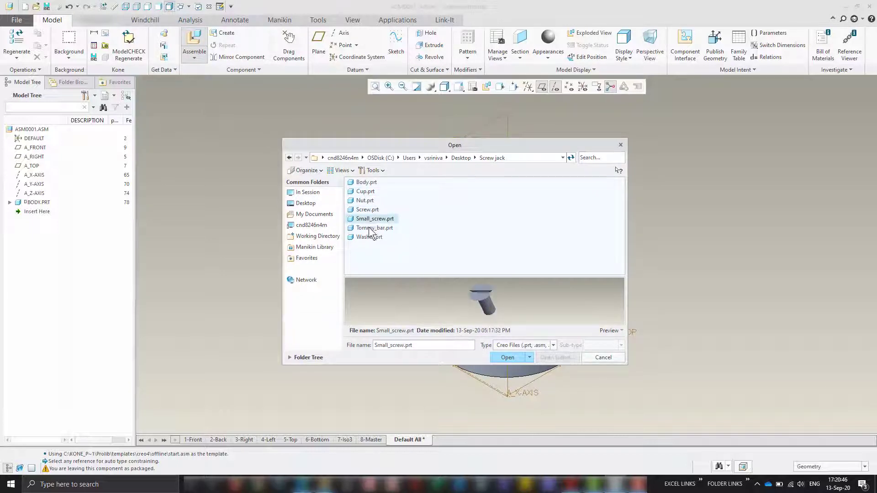
click(368, 228)
click(368, 237)
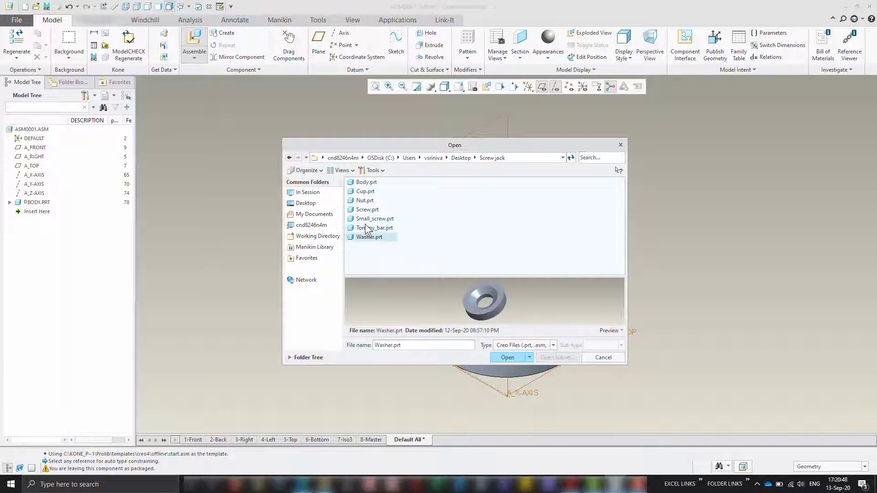
click(365, 224)
click(361, 192)
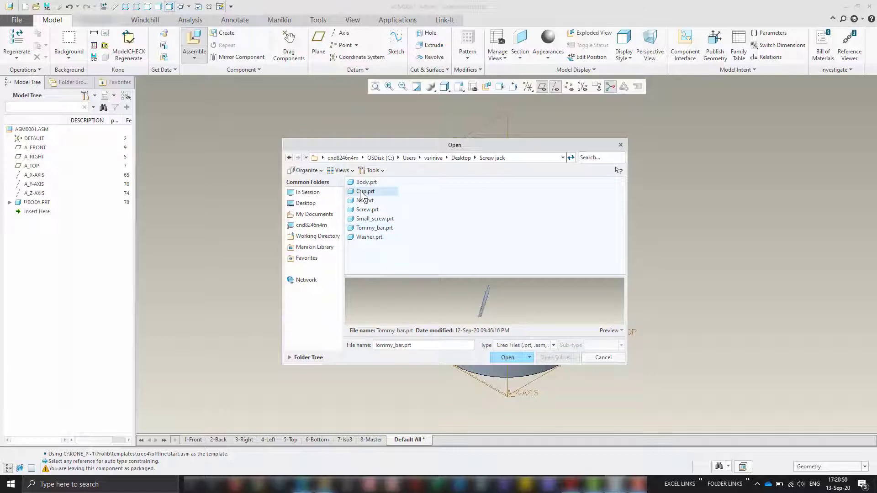
click(368, 202)
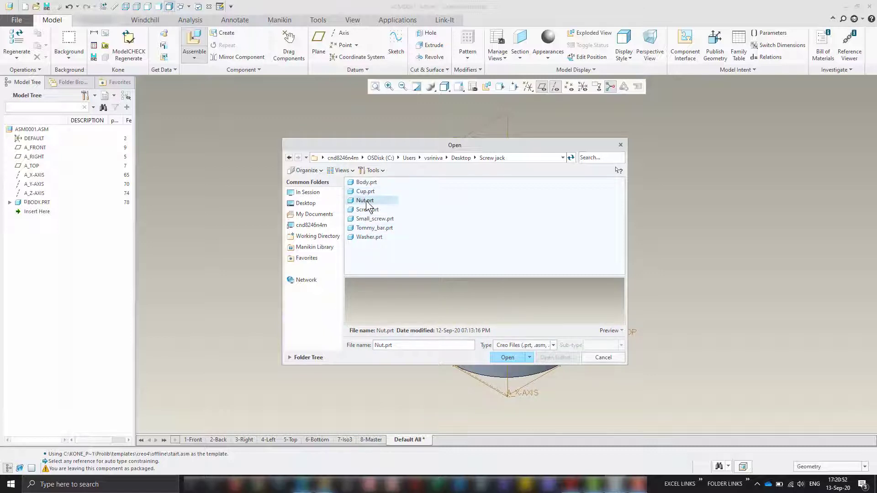
click(507, 358)
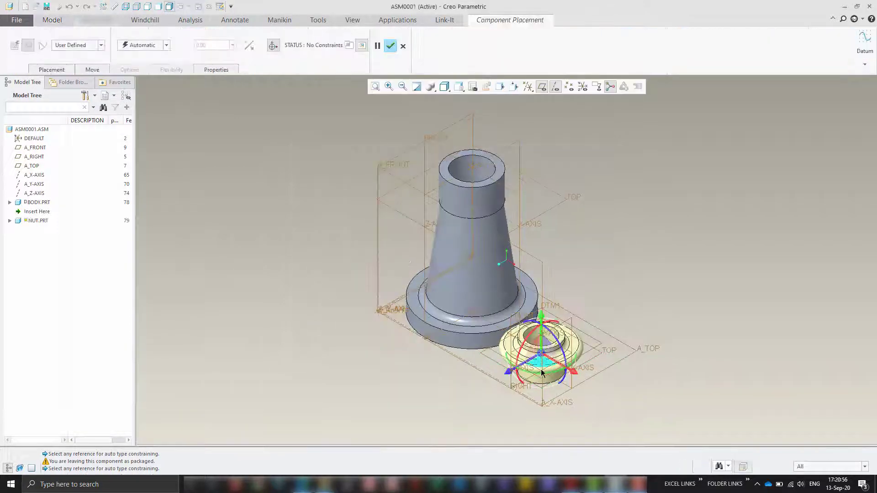
drag(541, 357, 649, 162)
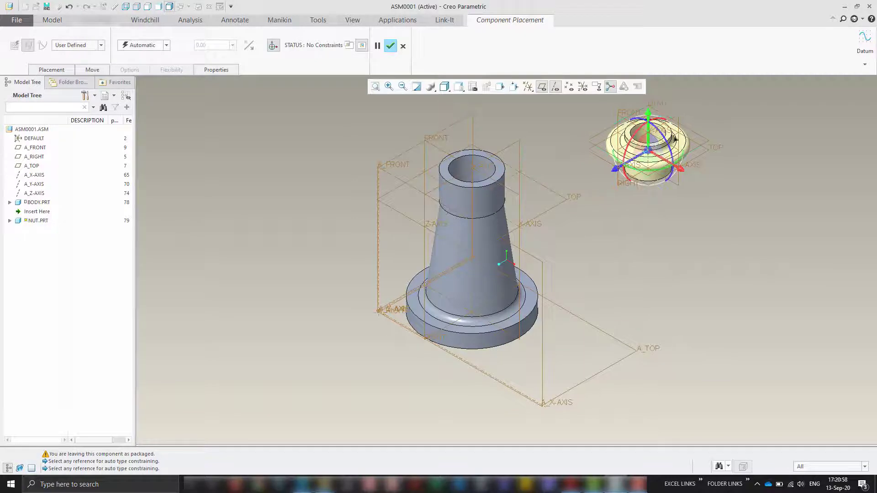
- Make the nut's axis coincident with the axis of the body's bore and raise the nut above the body
scroll(651, 164, down, 3)
click(269, 233)
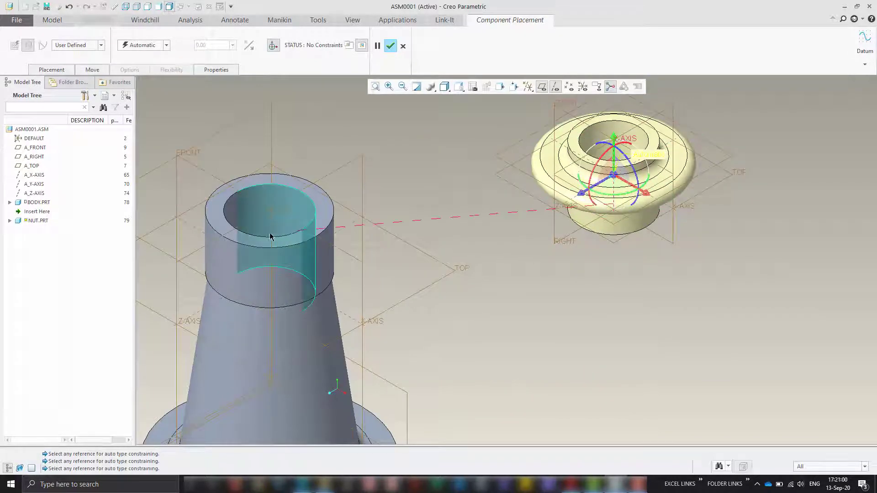
click(269, 228)
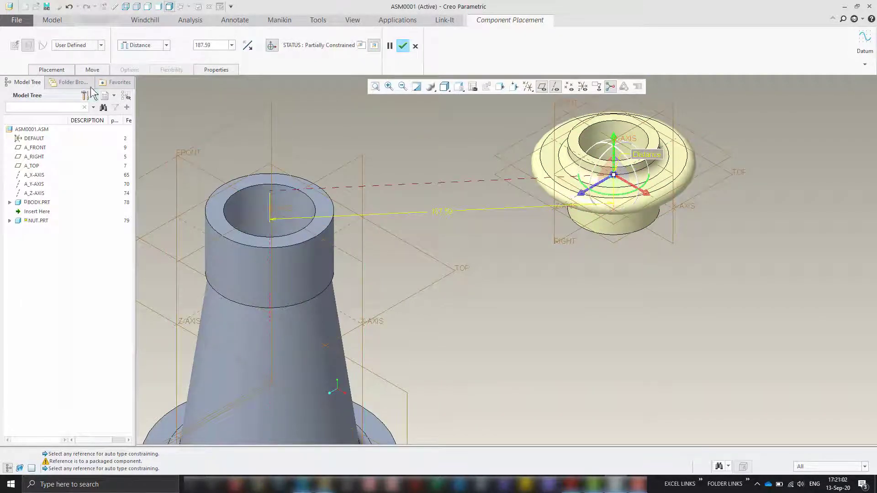
click(135, 45)
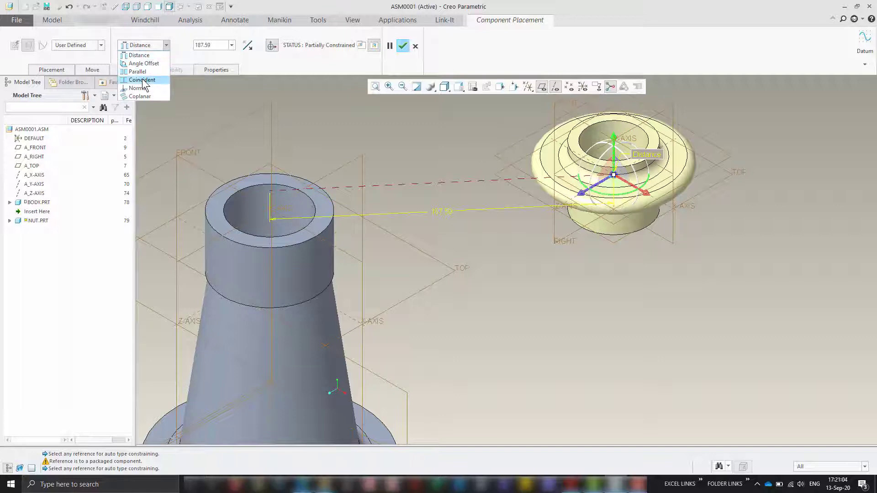
click(142, 79)
drag(270, 193, 275, 116)
- Make the nut's RIGHT datum plane coincident with the matching datum plane of the body
scroll(499, 266, up, 2)
mouse_move(496, 210)
middle_down()
mouse_move(494, 238)
mouse_move(554, 182)
middle_up()
scroll(548, 215, down, 5)
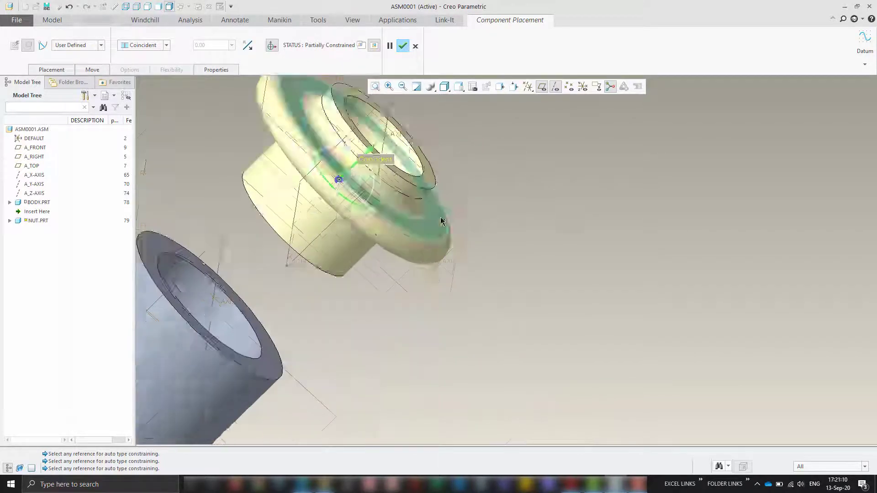
scroll(267, 238, up, 2)
click(270, 231)
scroll(270, 231, up, 3)
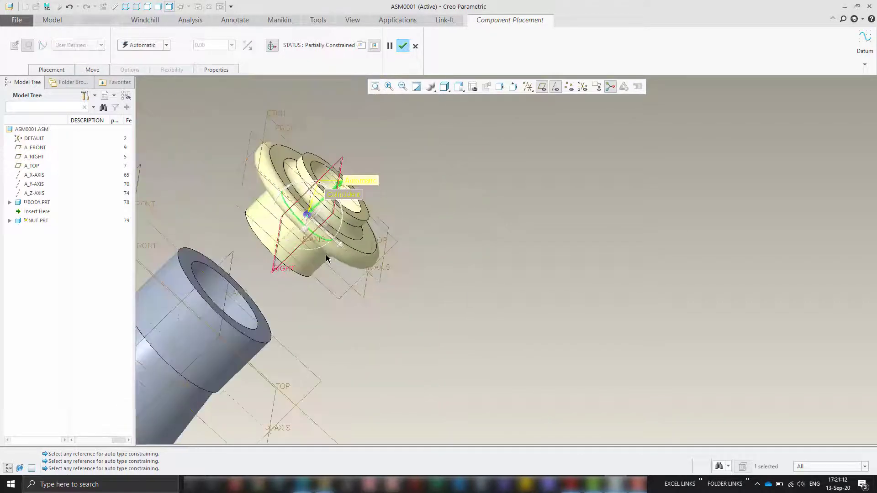
click(222, 328)
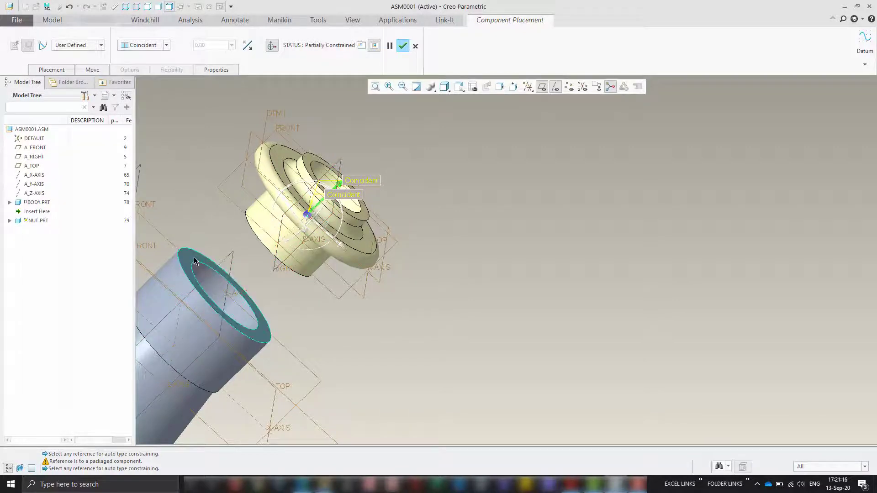
- Make the underside of the nut's flange coincident with the body's top face and accept the nut's placement
click(208, 259)
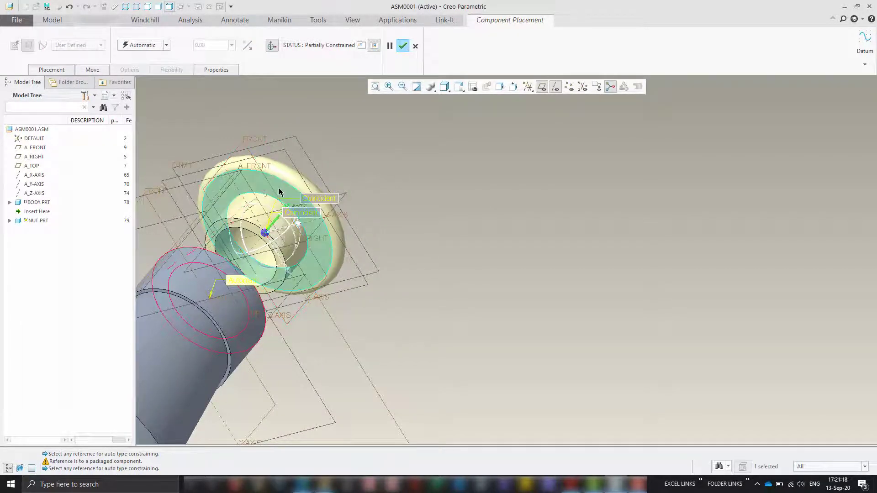
click(280, 192)
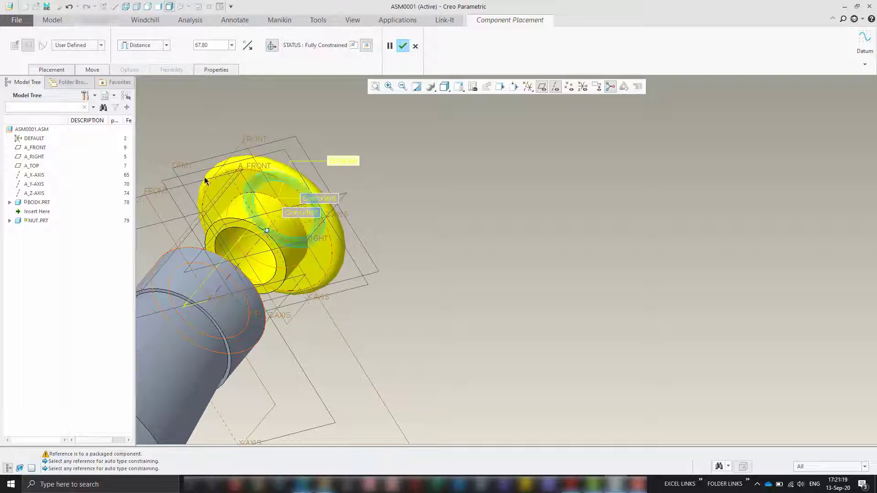
click(138, 46)
click(142, 80)
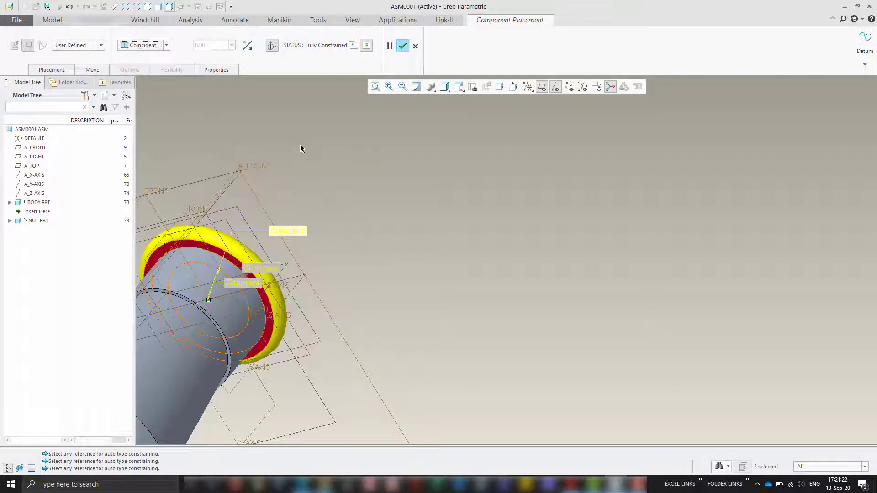
click(402, 46)
- Insert Screw.prt into the assembly and move it clear of the body and nut
scroll(449, 229, down, 3)
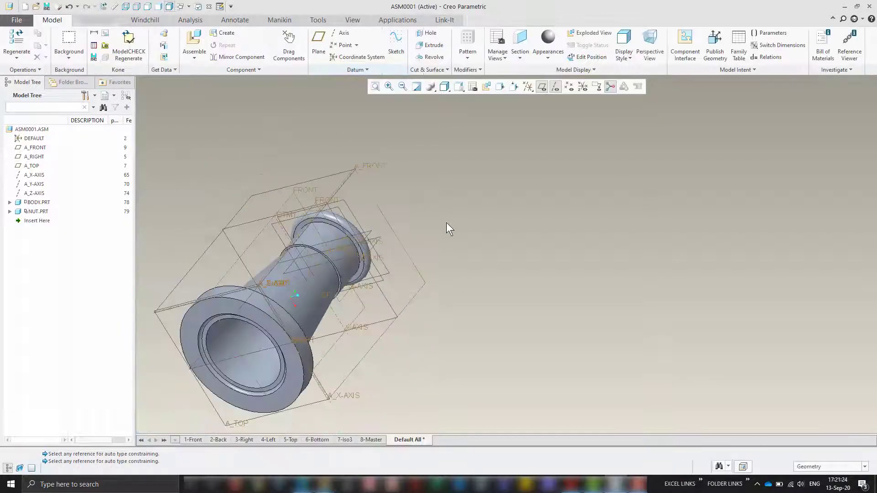
middle_drag(450, 229, 431, 237)
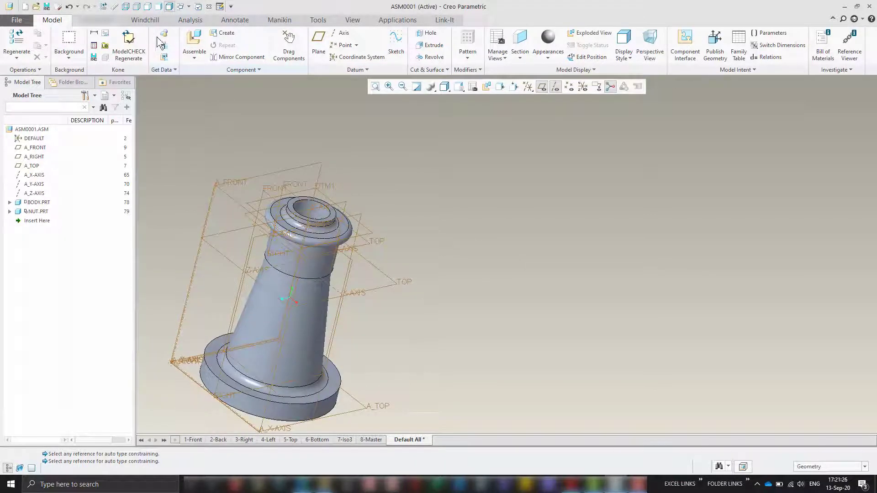
click(194, 43)
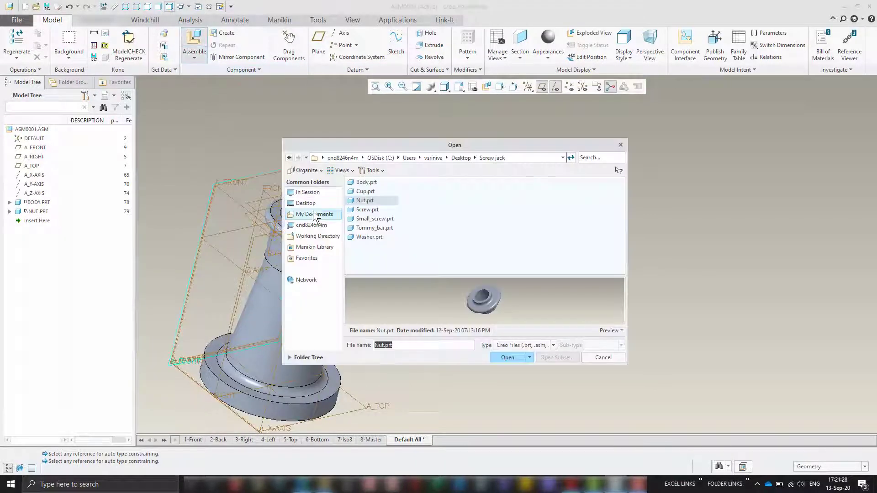
click(366, 211)
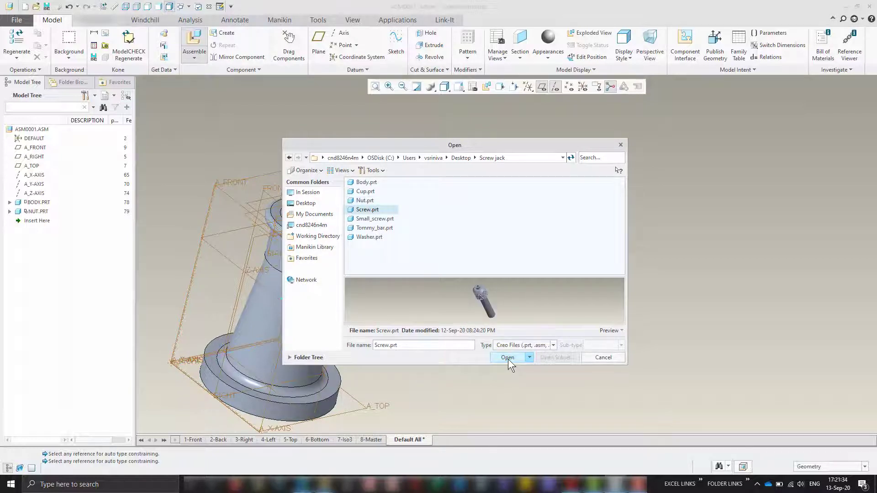
click(506, 357)
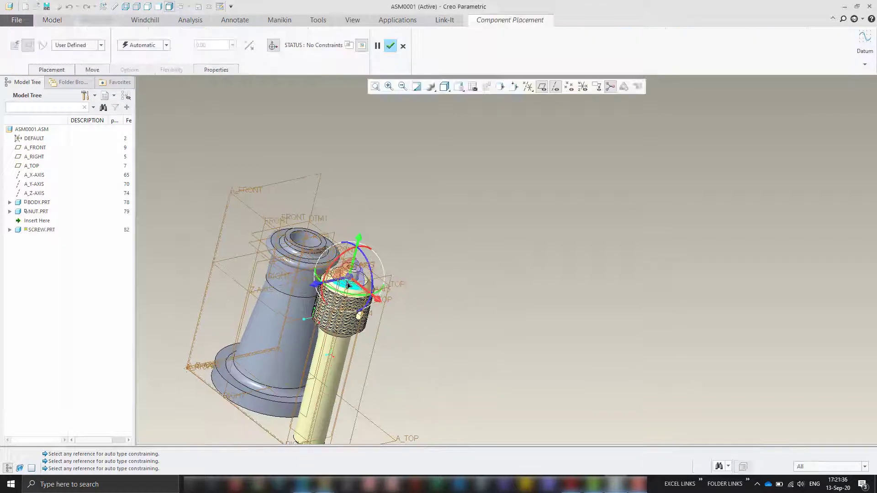
drag(348, 285, 553, 173)
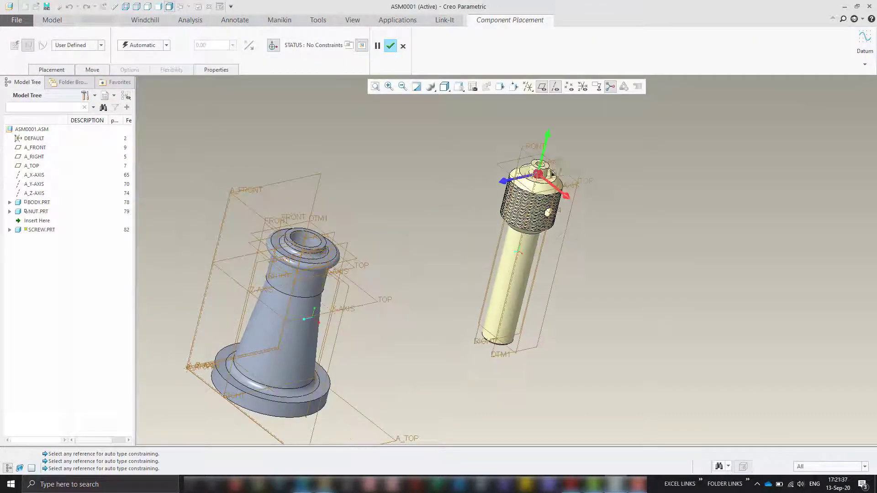
- Make the screw's axis coincident with the body's central axis
click(531, 271)
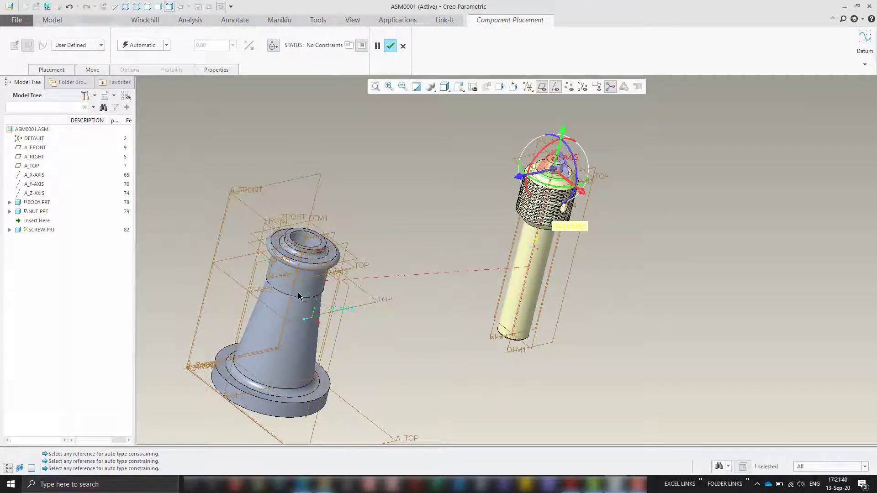
click(288, 304)
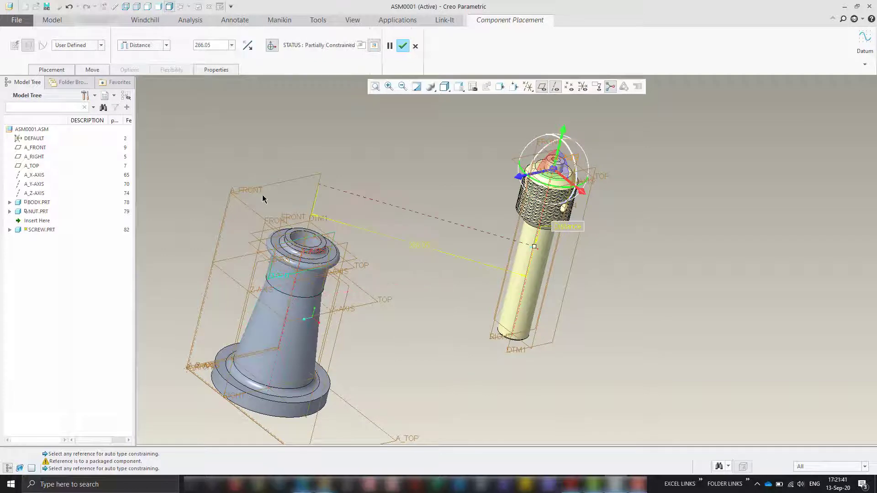
click(147, 48)
click(138, 78)
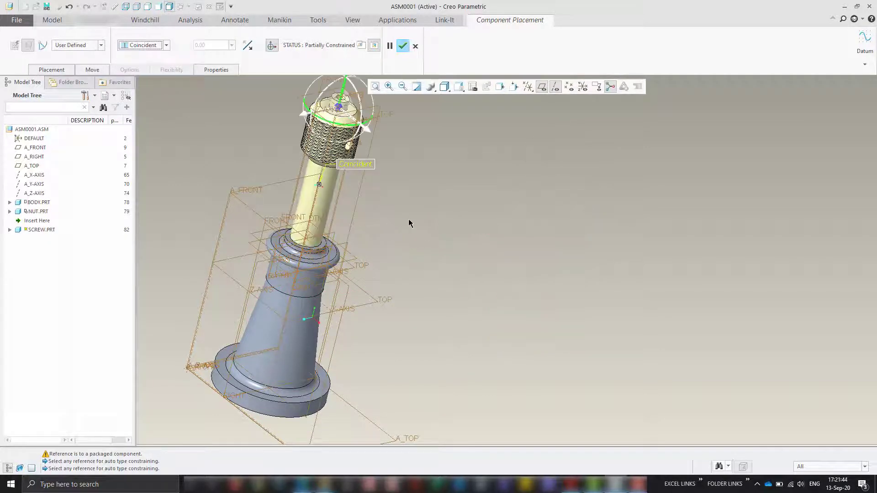
- Make the screw's RIGHT datum plane coincident with the body's RIGHT datum plane
middle_drag(427, 217, 330, 201)
scroll(320, 202, down, 5)
click(296, 203)
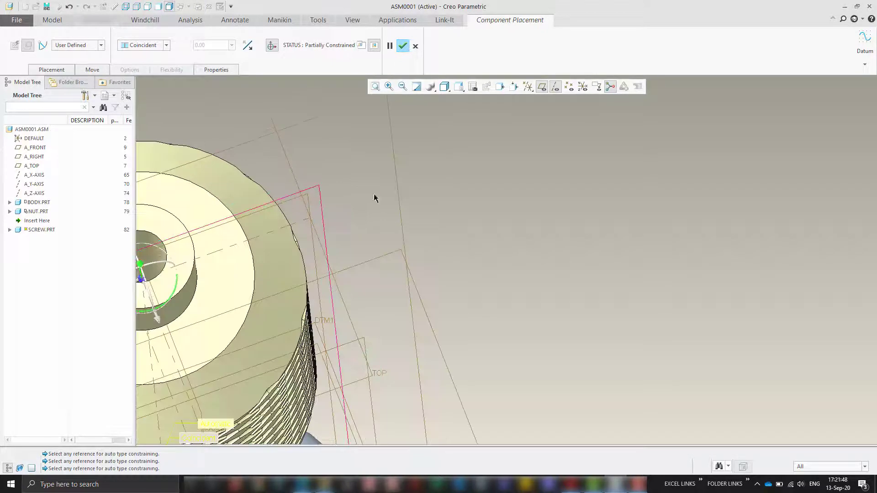
scroll(374, 194, up, 5)
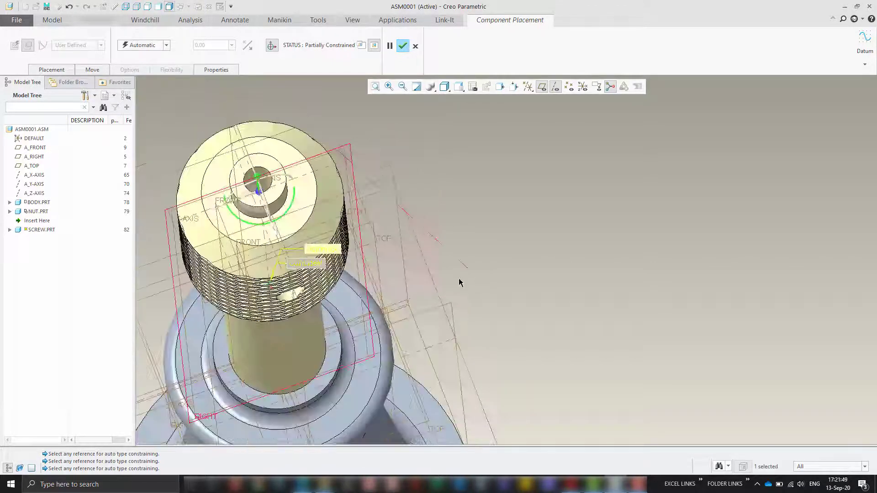
click(431, 315)
- Constrain the underside of the screw's knurled head to the nut's top face with a Distance constraint
scroll(462, 199, up, 5)
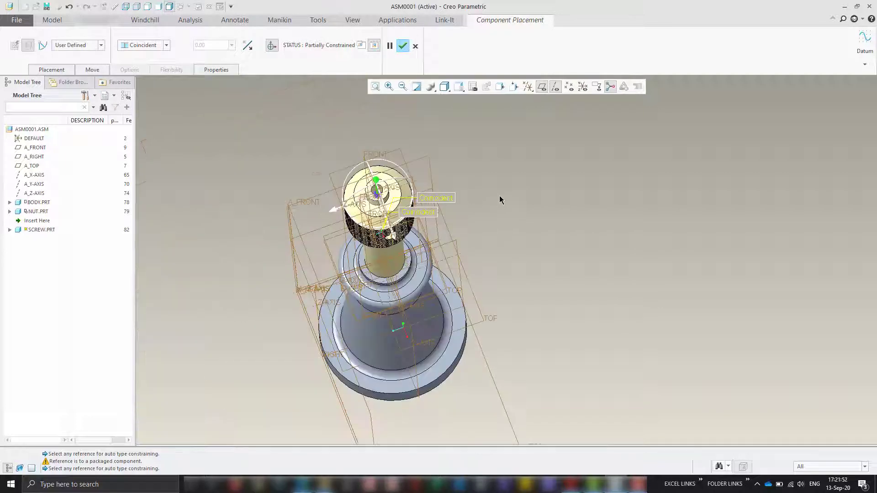
middle_drag(500, 200, 518, 202)
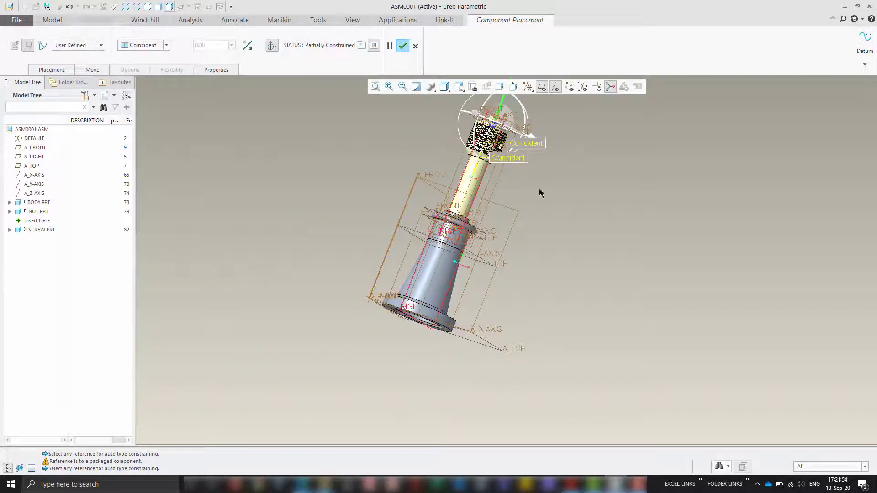
scroll(535, 187, down, 5)
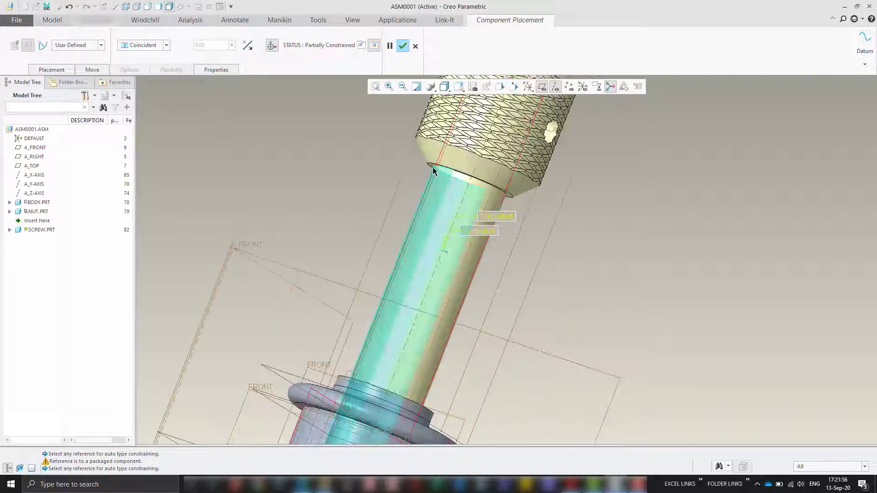
scroll(434, 171, down, 2)
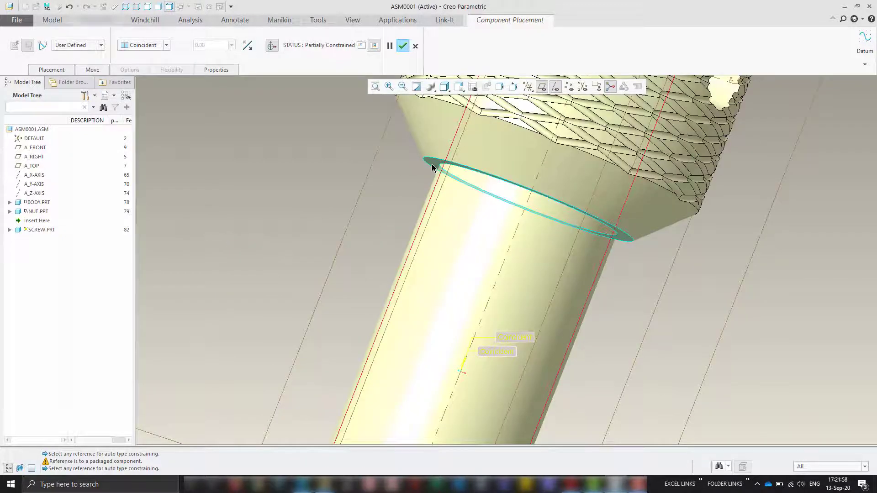
click(431, 163)
scroll(301, 166, up, 5)
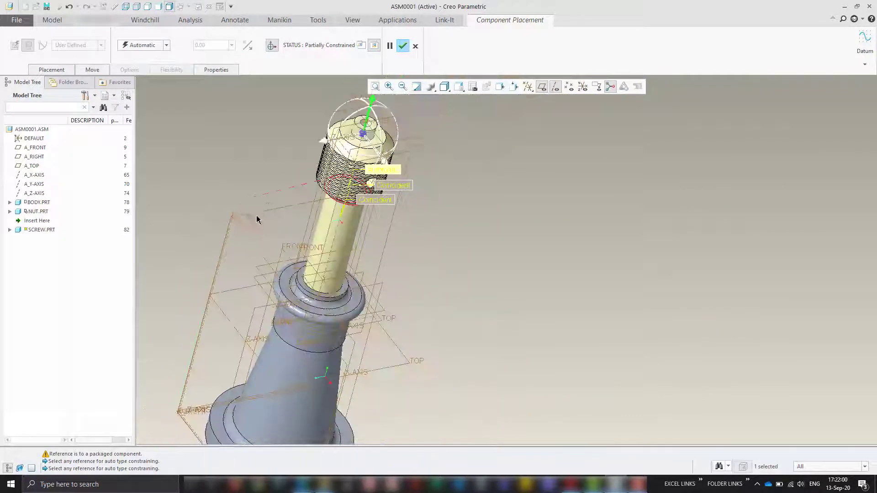
scroll(322, 281, down, 5)
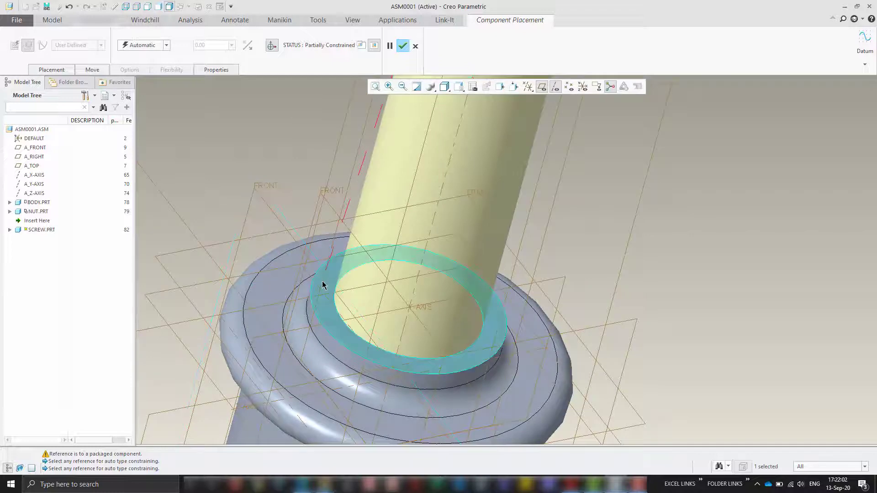
click(322, 280)
click(139, 44)
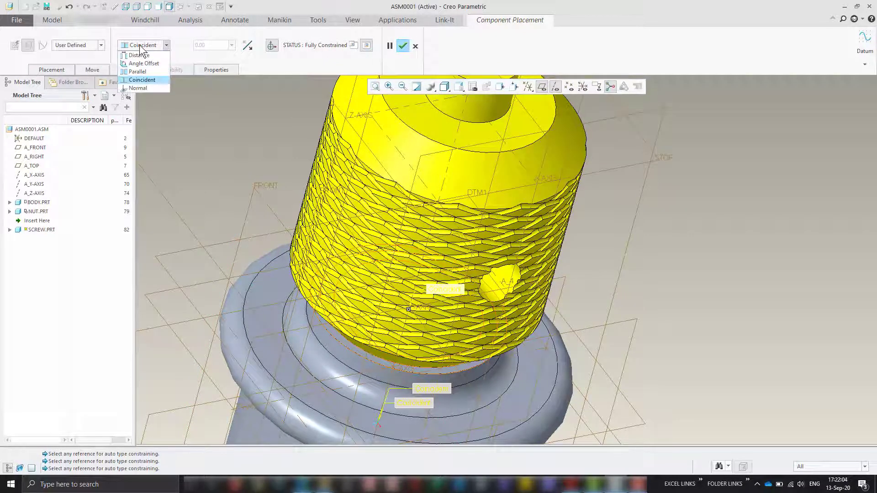
click(139, 55)
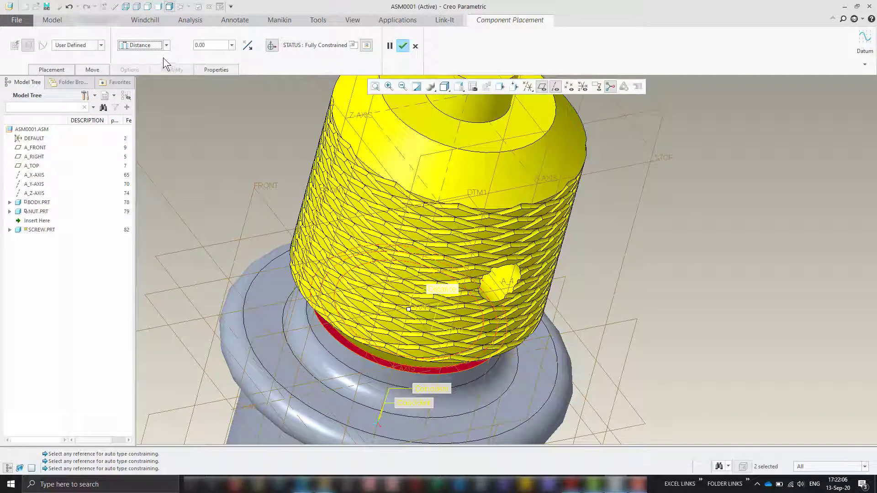
- Set the distance between the screw's head and the nut's top face to 50 and accept the screw's placement
double_click(200, 44)
text(25)
key(Return)
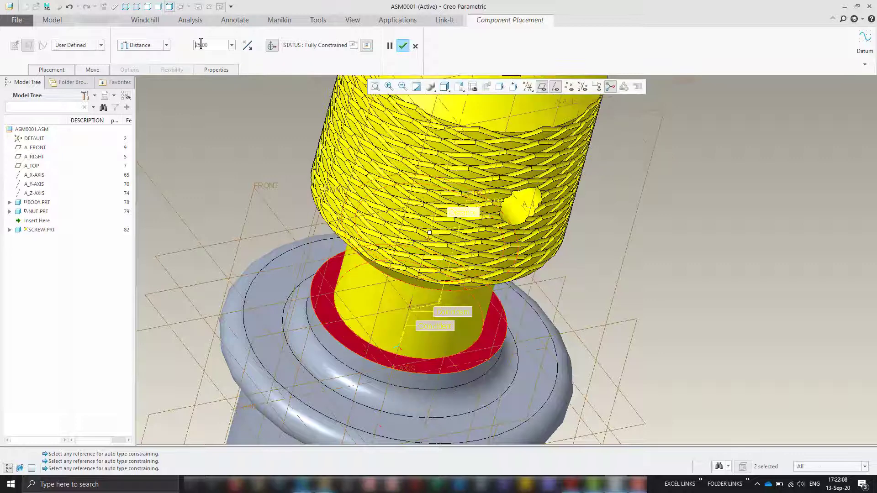
text(50)
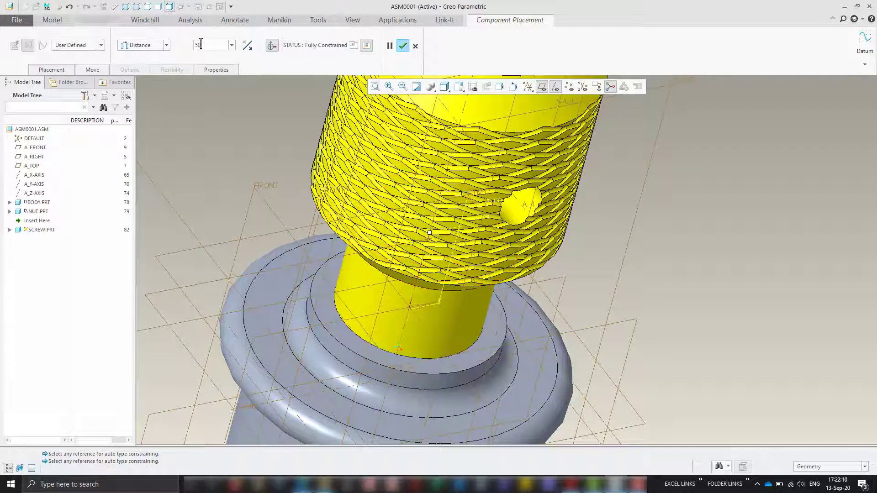
key(Return)
scroll(281, 183, down, 3)
scroll(281, 183, up, 4)
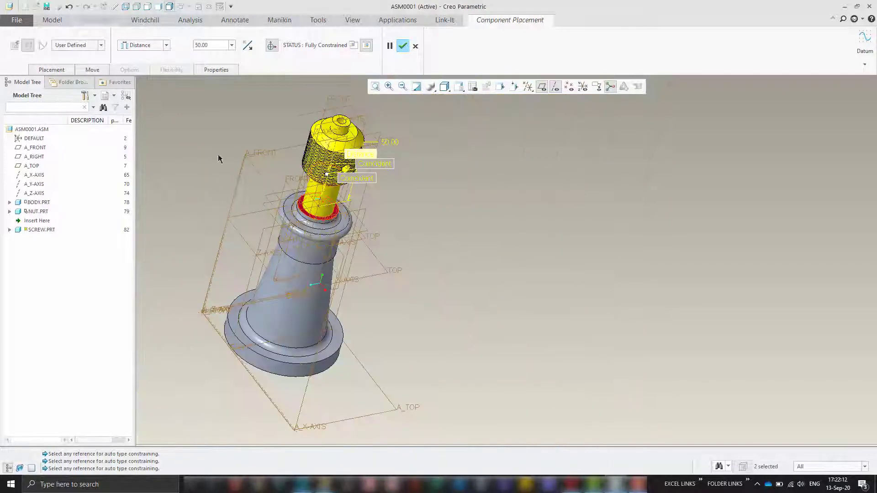
middle_drag(223, 213, 242, 125)
scroll(276, 117, down, 2)
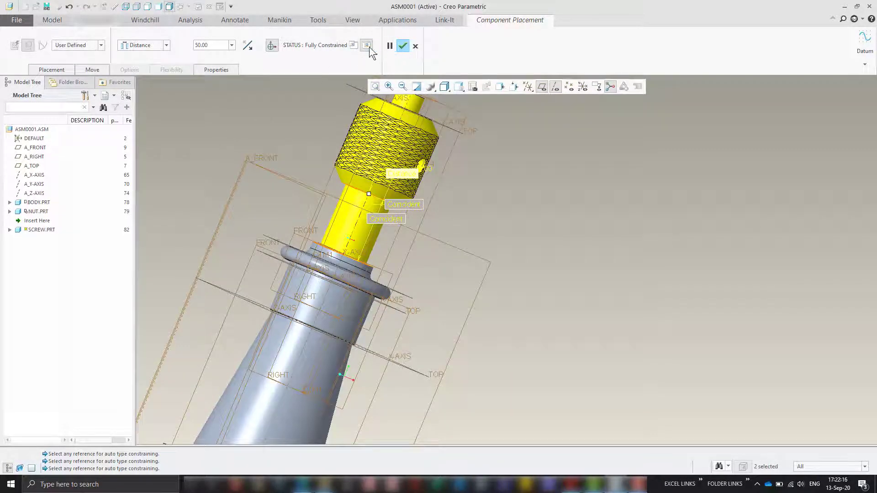
click(401, 46)
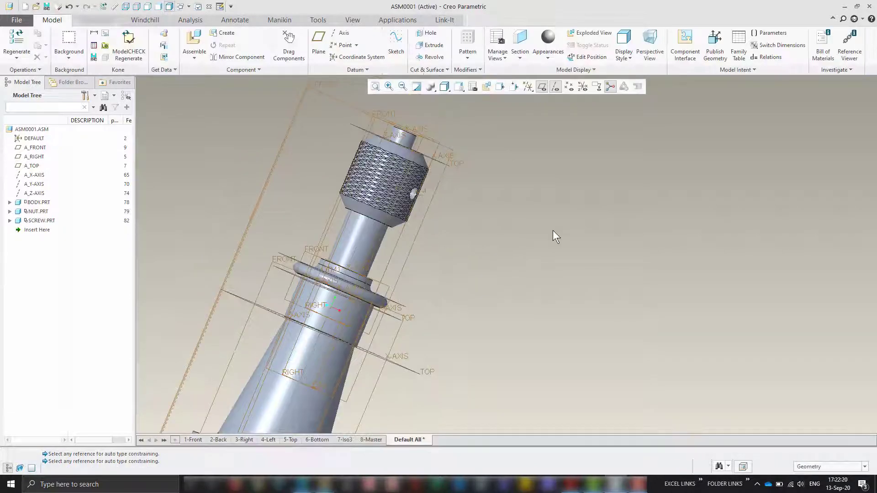
- Start assembling another component and check the screw jack's part drawings and parts list in Machine Drawing.pdf in Adobe Acrobat Reader
middle_drag(584, 237, 546, 252)
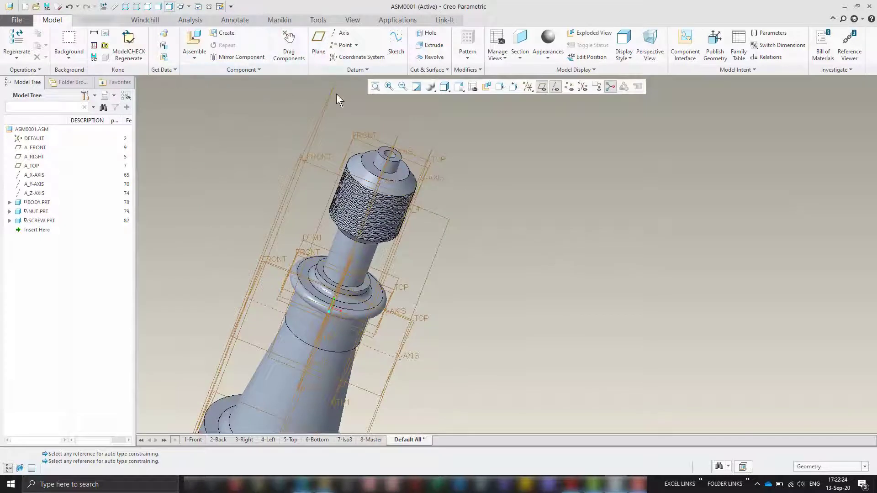
click(194, 42)
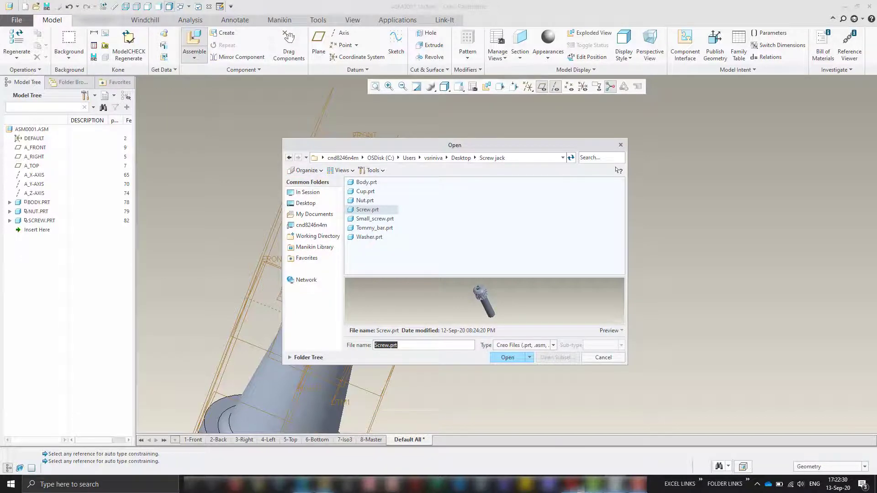
click(571, 484)
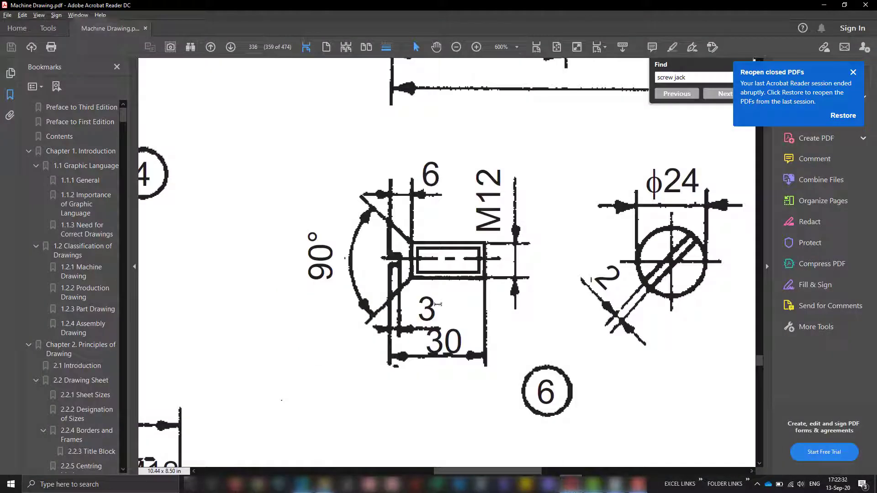
ctrl+scroll(437, 304, down, 4)
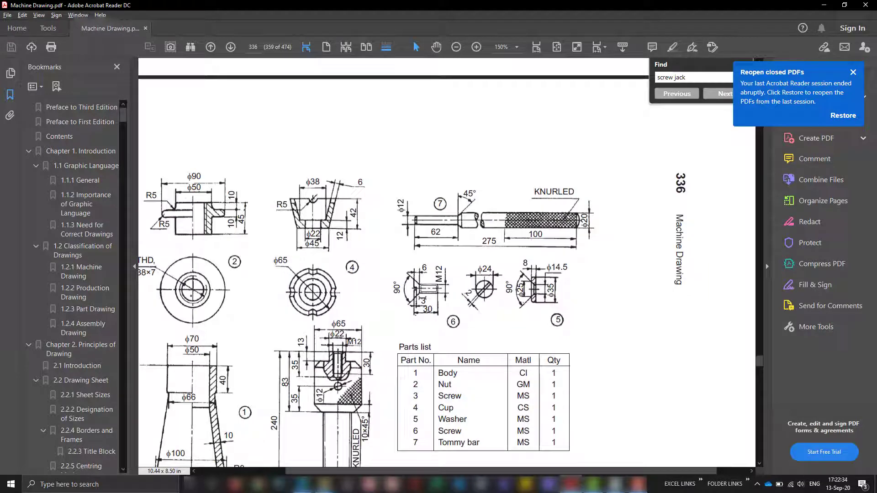
ctrl+scroll(412, 311, down, 1)
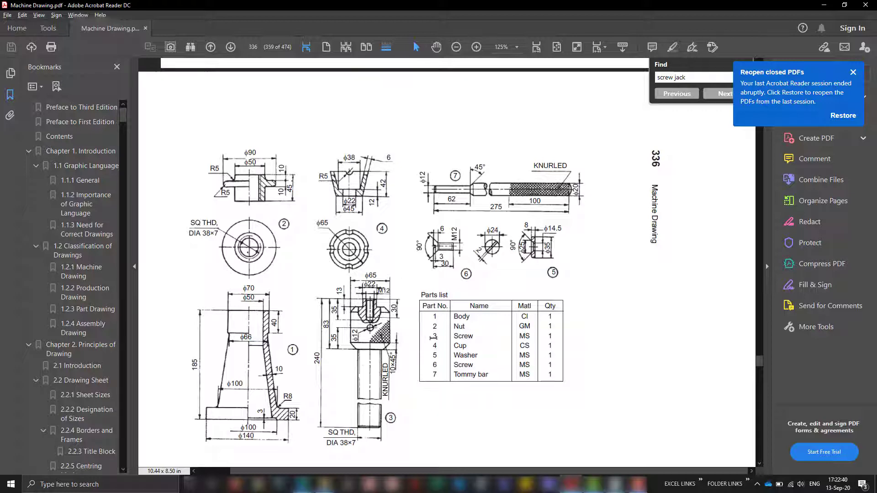
- Return to Creo Parametric, insert Cup.prt into the assembly and move it clear of the other parts, near the screw's head
key(alt+Tab)
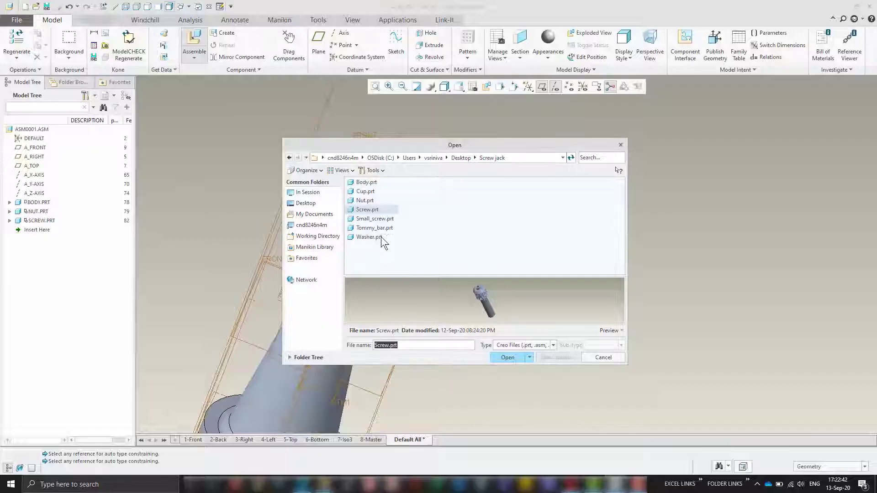
double_click(365, 191)
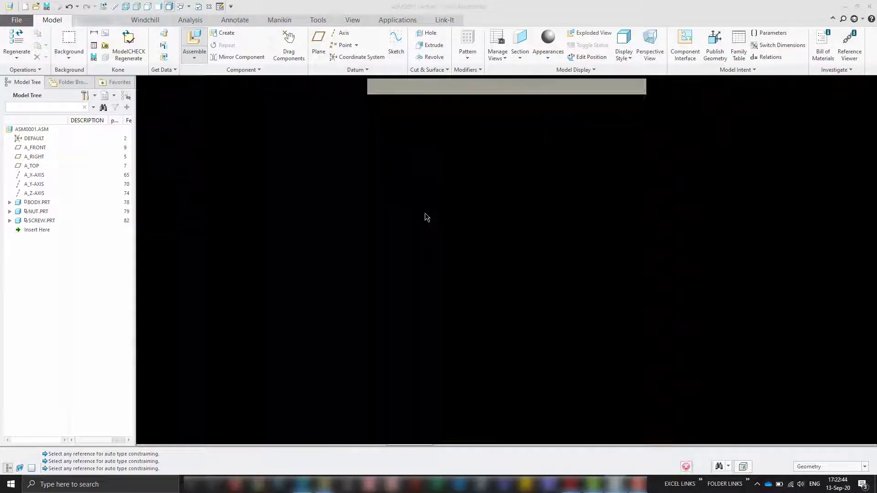
scroll(446, 208, down, 6)
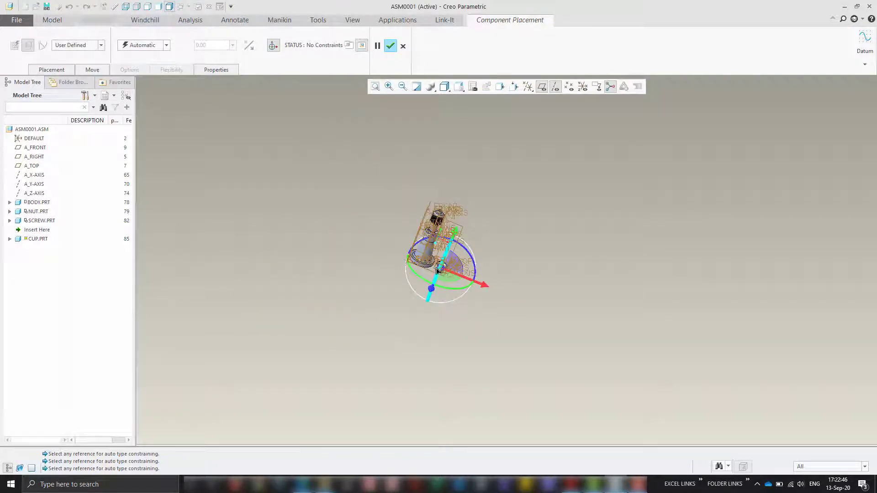
scroll(465, 289, up, 5)
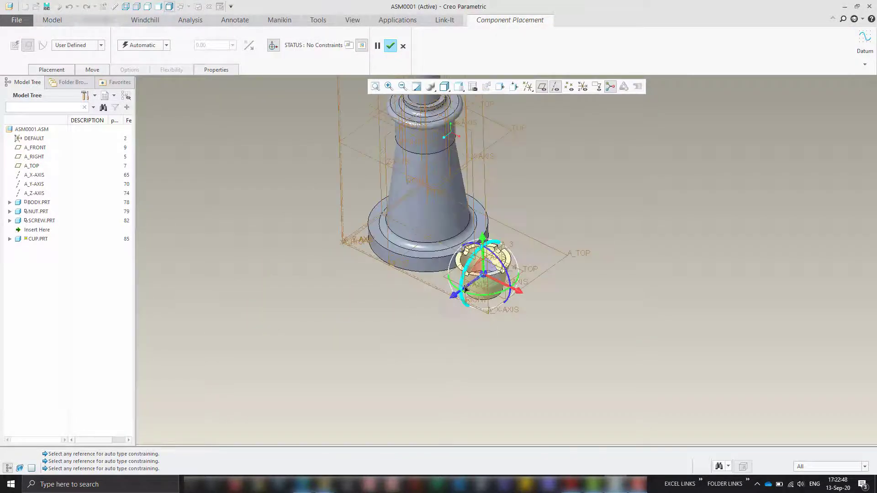
drag(465, 289, 521, 258)
scroll(539, 228, down, 3)
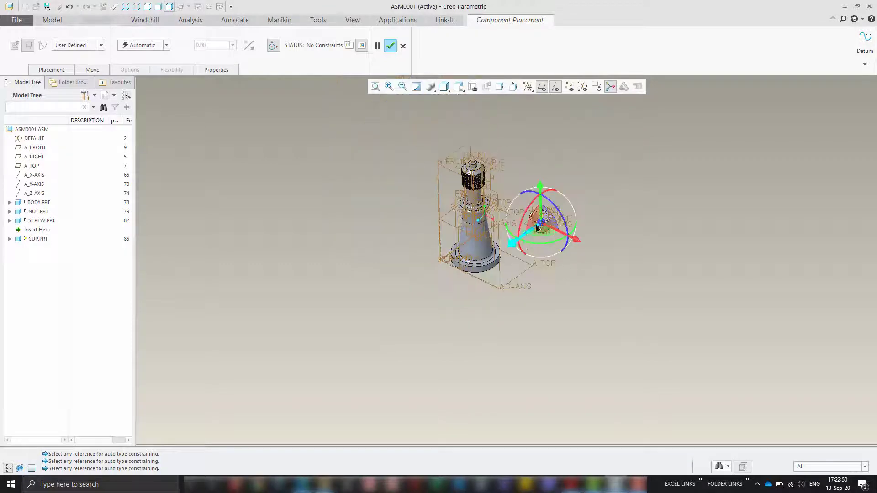
scroll(538, 228, up, 5)
drag(540, 203, 523, 128)
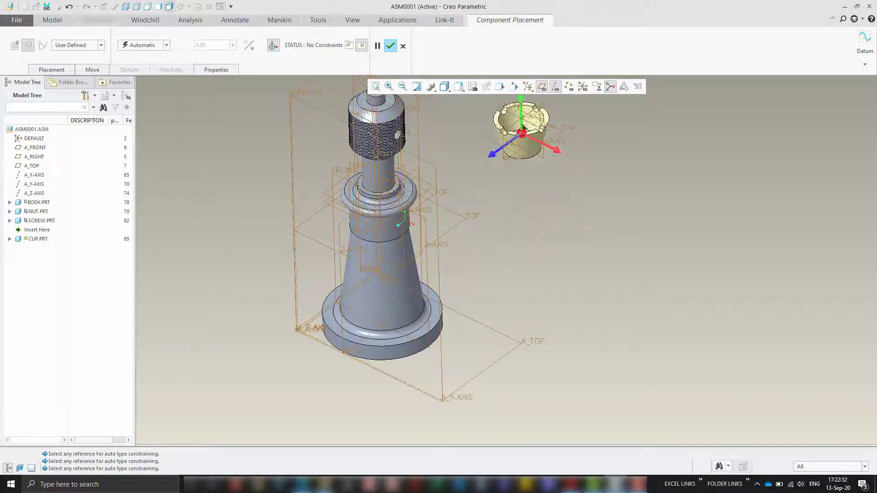
scroll(489, 231, down, 3)
scroll(534, 241, up, 6)
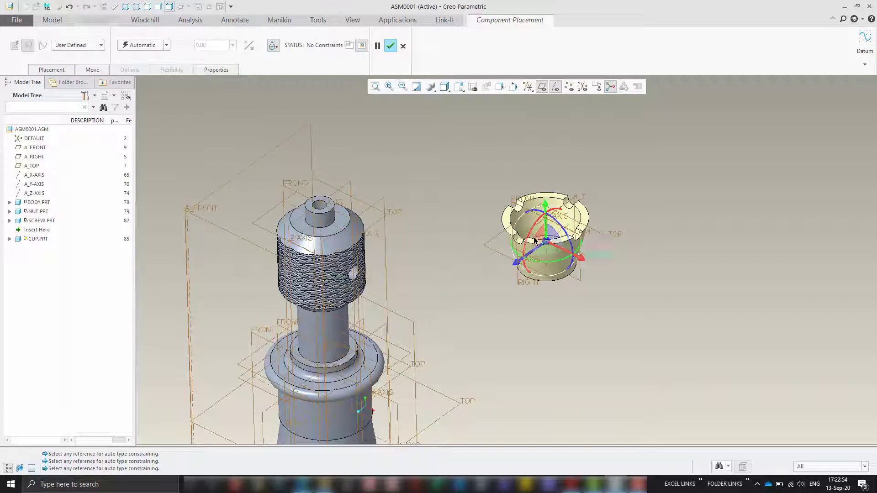
drag(534, 241, 404, 146)
- Make the cup's central axis coincident with the screw's central axis and raise the cup above the screw's head
scroll(471, 114, up, 3)
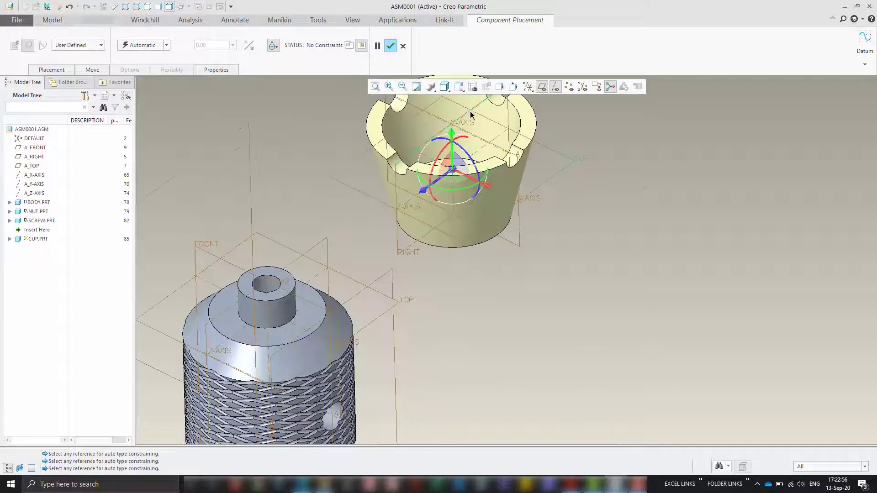
click(475, 180)
scroll(297, 183, down, 4)
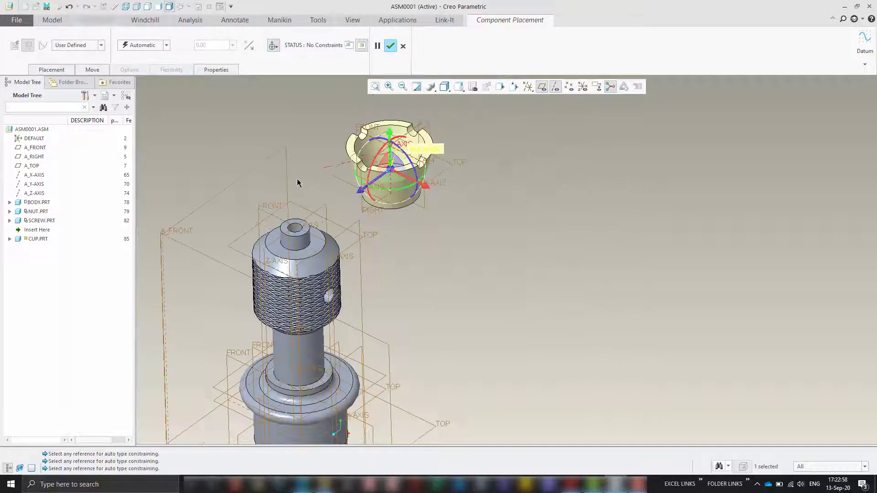
scroll(280, 274, up, 5)
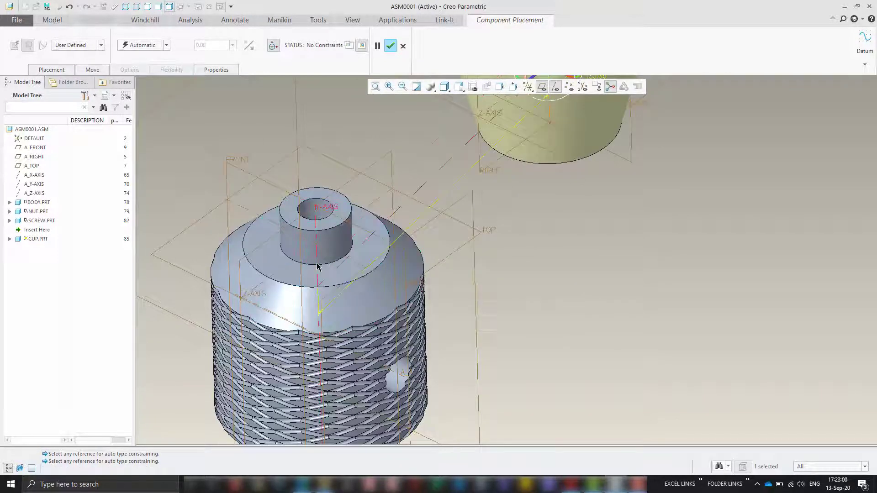
click(318, 267)
click(143, 45)
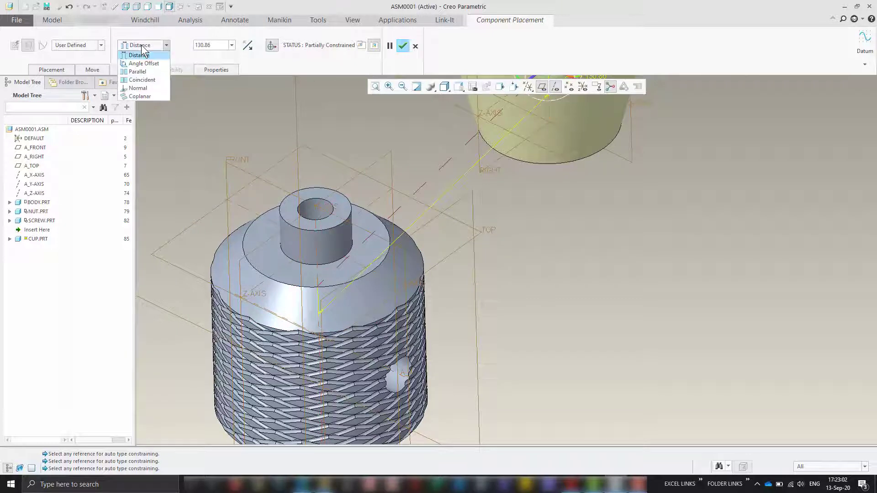
click(137, 83)
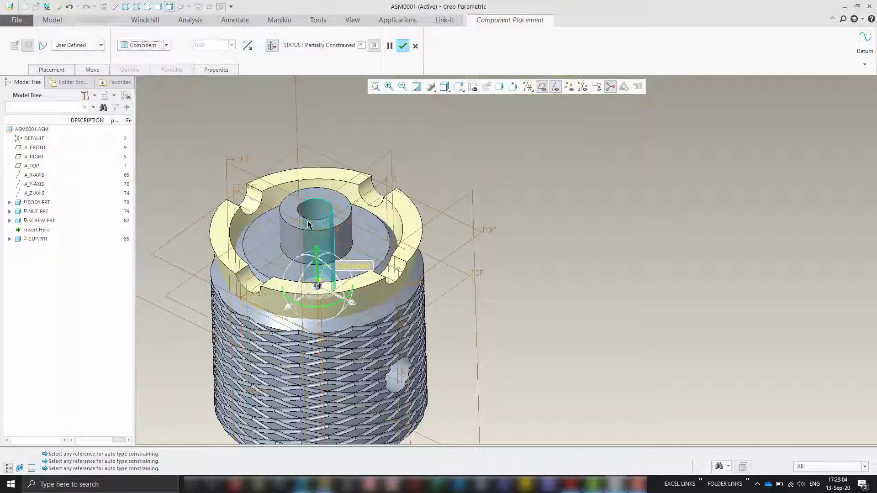
click(248, 45)
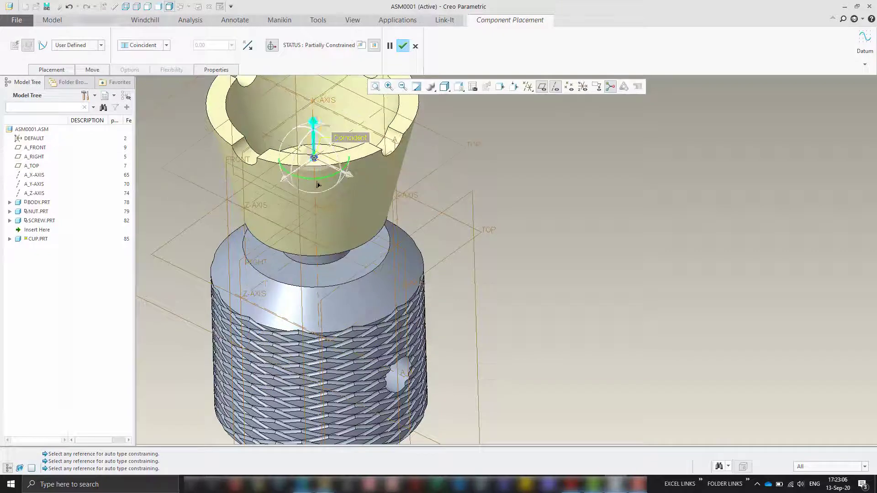
scroll(319, 137, up, 3)
drag(321, 174, 321, 102)
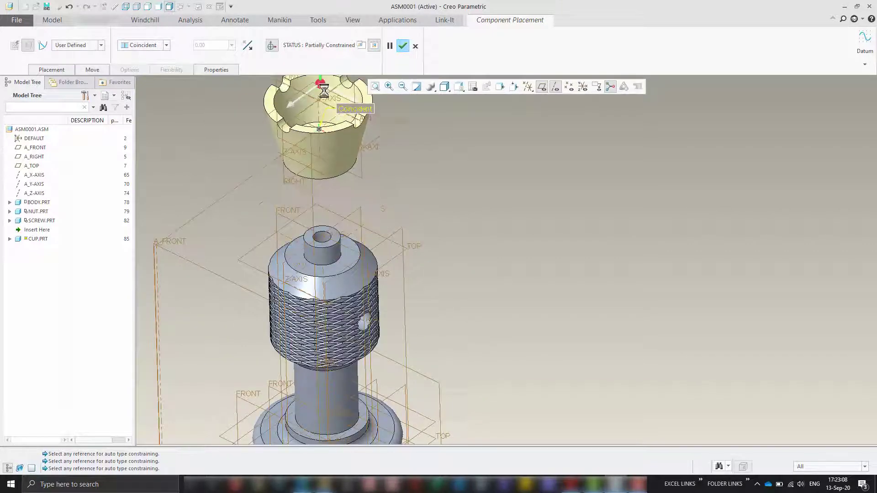
- Try the cup's notch axis A_3 as a further constraint reference and close the cup's placement with only its central axis constrained
scroll(324, 221, up, 3)
scroll(318, 189, down, 5)
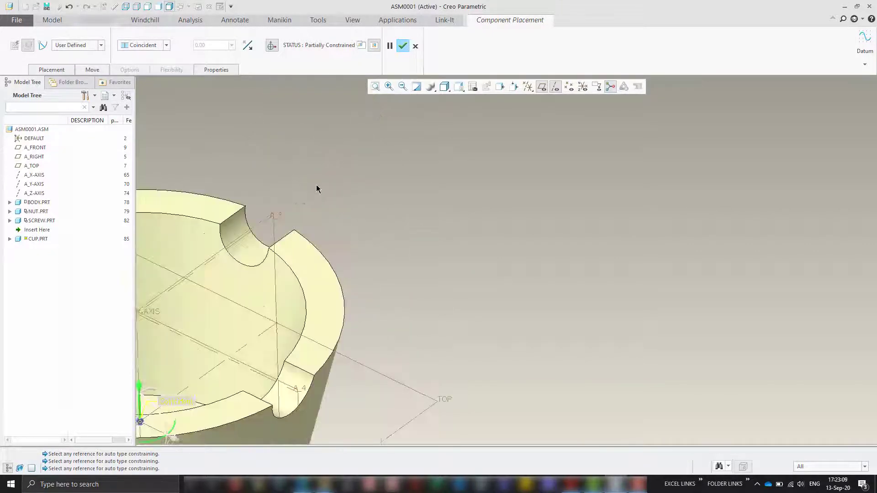
click(259, 221)
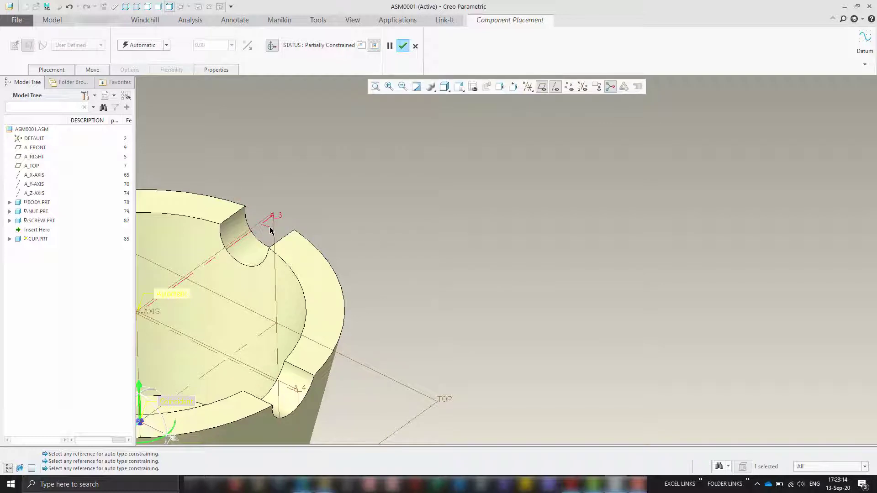
key(Escape)
click(473, 259)
middle_click(270, 250)
scroll(336, 227, up, 5)
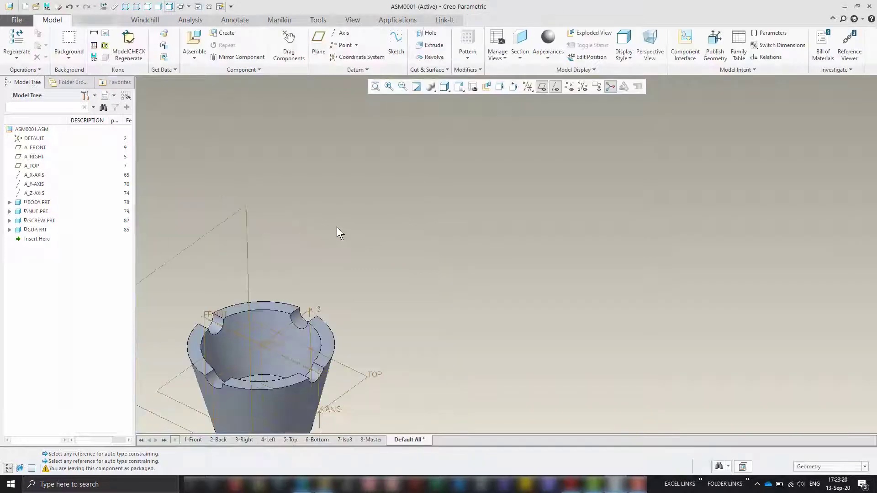
- Reopen the cup's placement and make its RIGHT datum plane coincident with the screw's RIGHT datum plane
scroll(319, 327, down, 3)
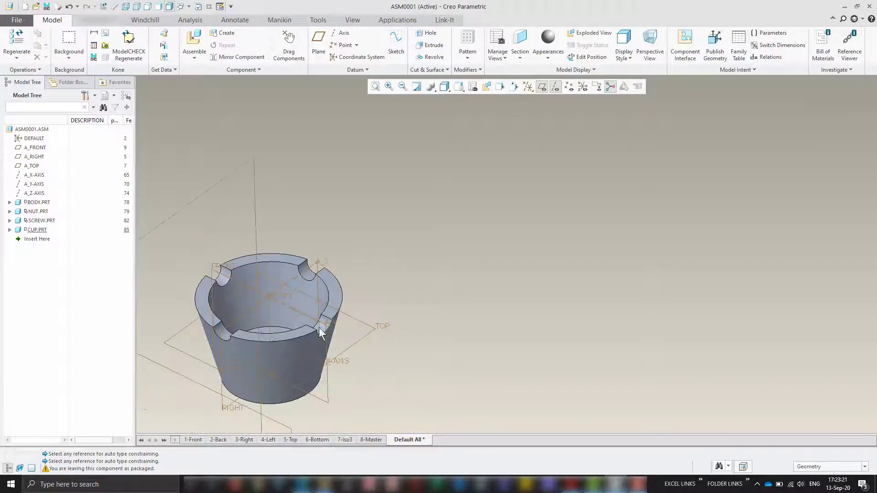
click(37, 230)
click(59, 189)
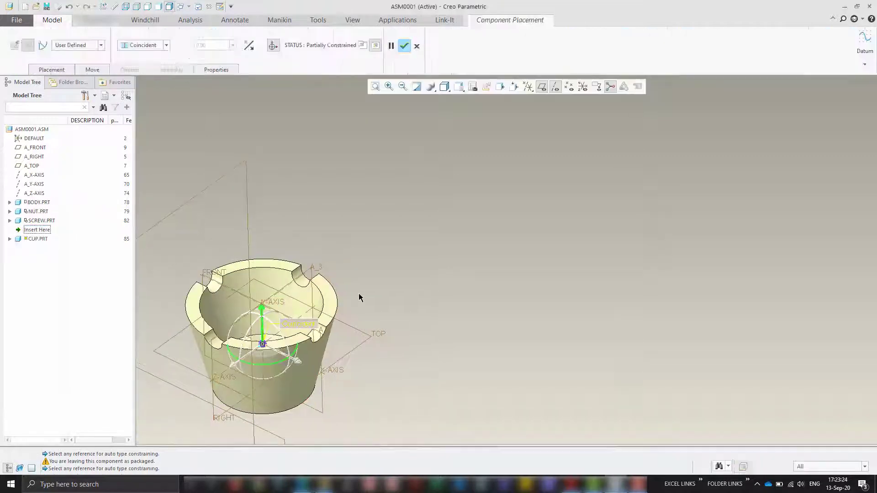
scroll(320, 274, down, 5)
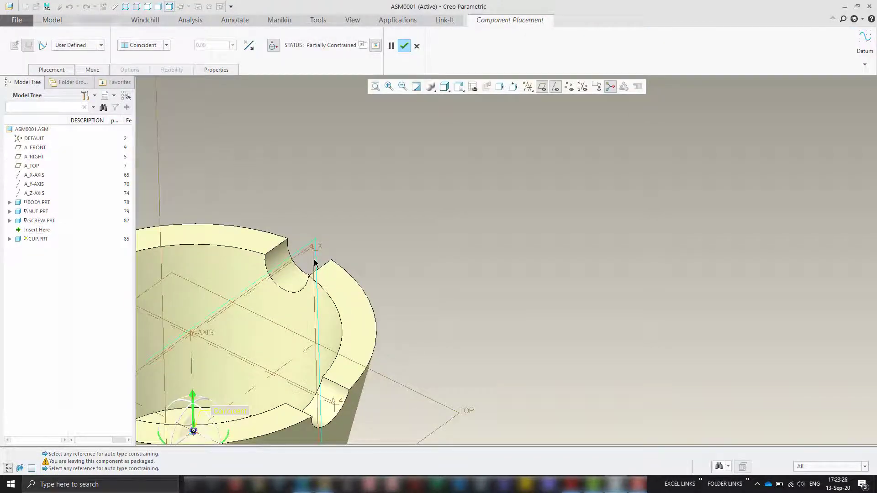
click(316, 265)
scroll(409, 237, up, 6)
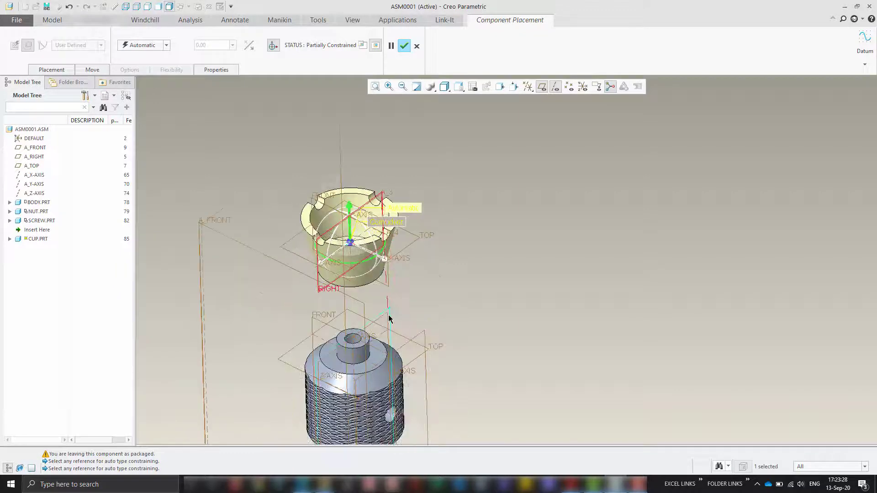
click(388, 318)
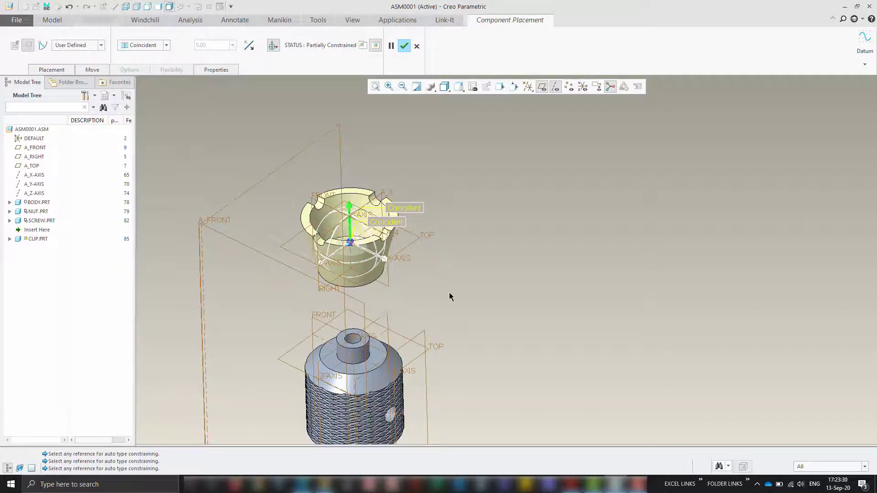
- Make the cup's bottom face coincident with the flat shoulder face of the screw's head and accept the placement
middle_drag(461, 274, 499, 219)
scroll(382, 297, down, 4)
click(307, 309)
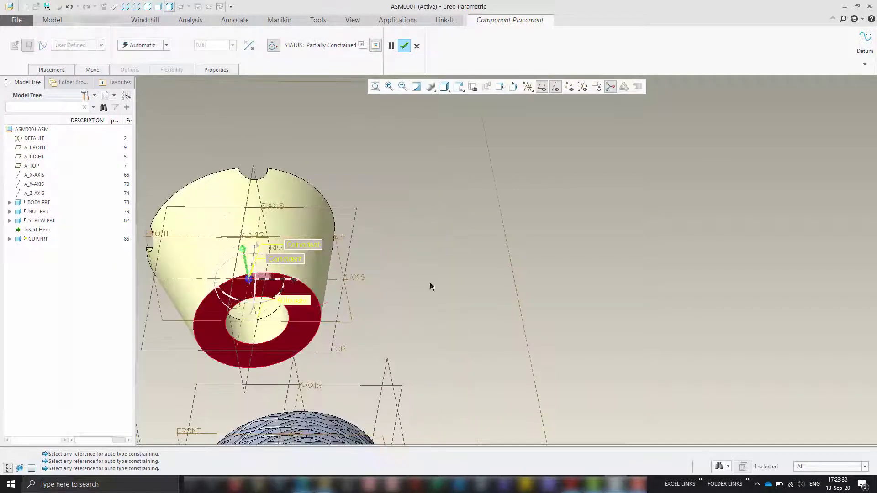
scroll(430, 287, up, 4)
middle_drag(495, 247, 479, 331)
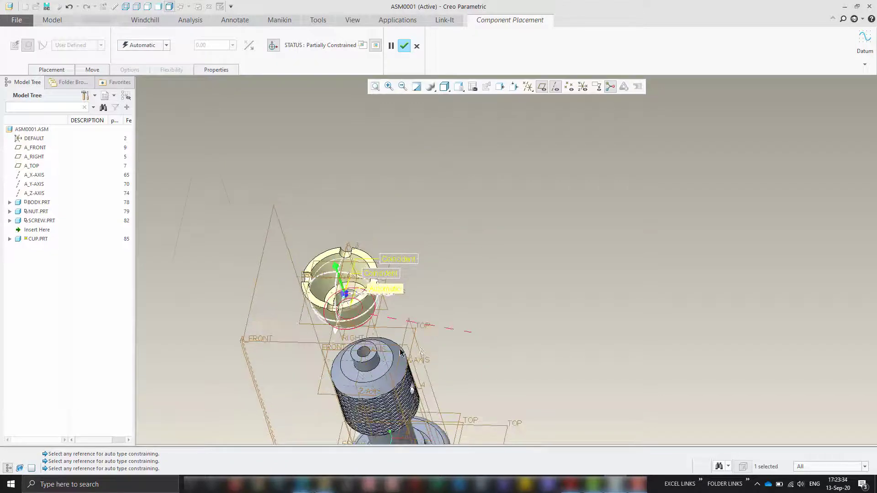
scroll(396, 350, down, 3)
scroll(379, 361, down, 3)
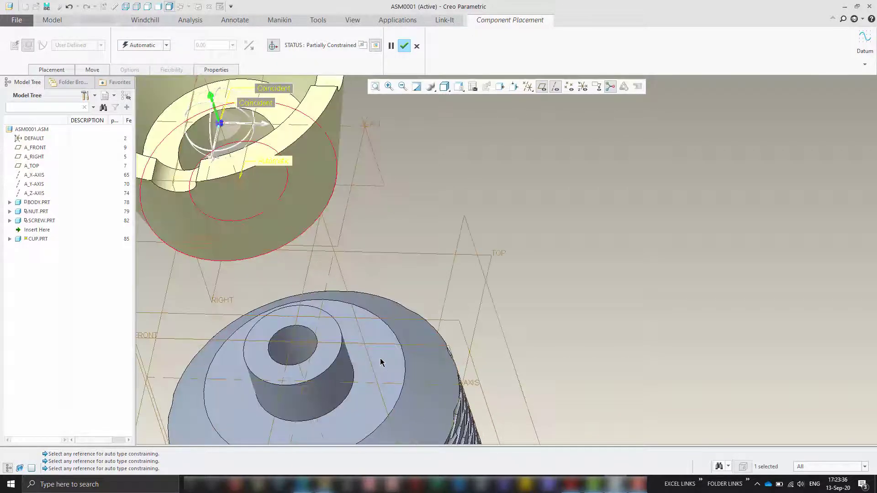
click(383, 361)
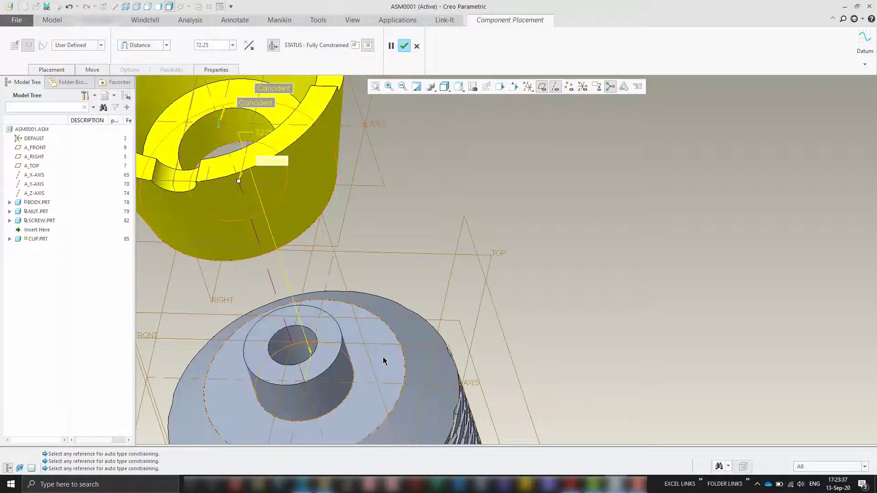
click(148, 46)
click(145, 80)
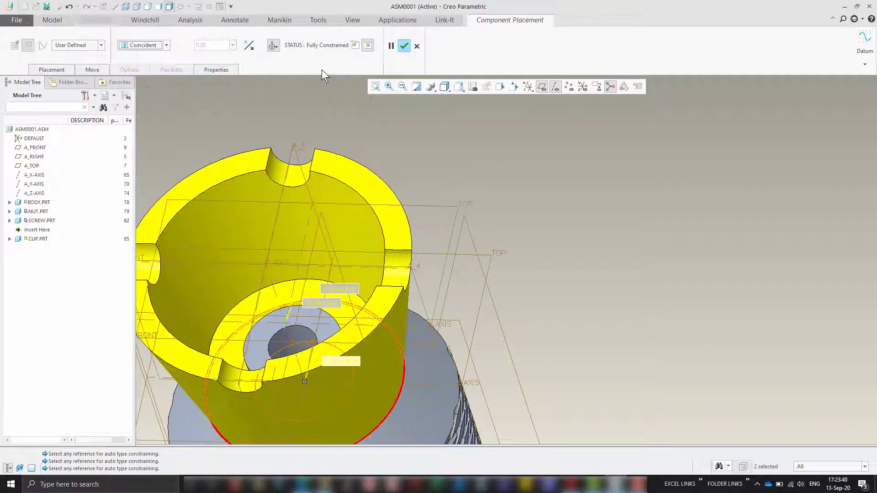
click(405, 45)
- Switch to Machine Drawing.pdf in Adobe Acrobat Reader and examine the washer and small screw drawings and the parts list
scroll(425, 229, up, 3)
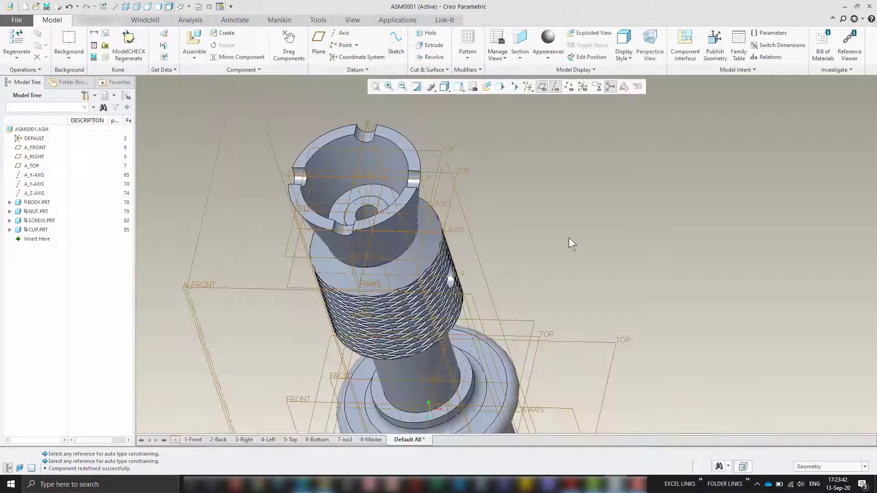
scroll(522, 248, up, 3)
mouse_move(645, 307)
middle_down()
mouse_move(641, 215)
mouse_move(629, 301)
middle_up()
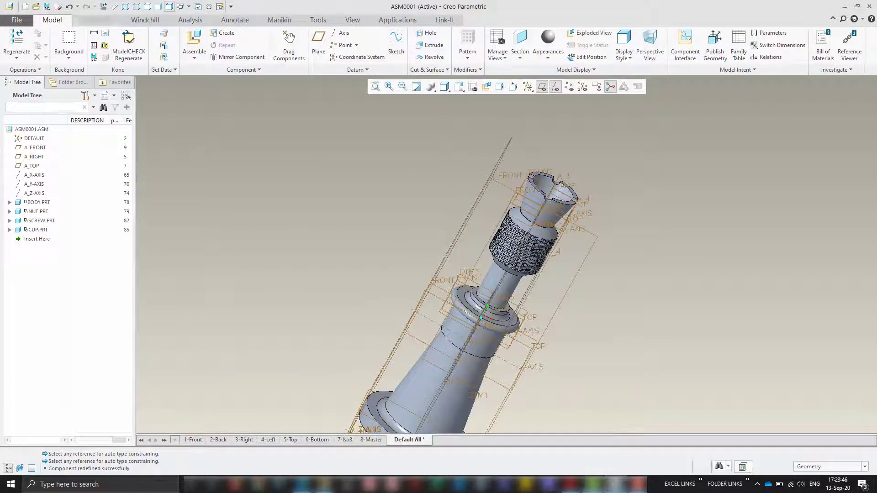
click(574, 484)
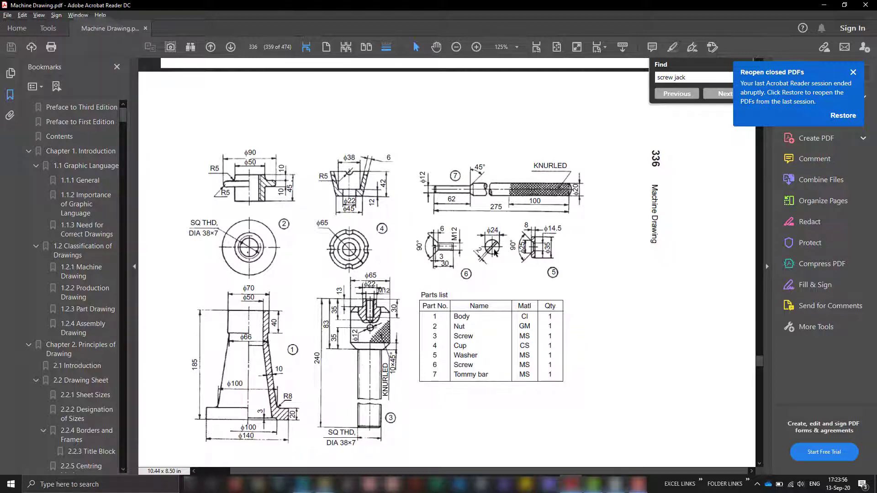
ctrl+scroll(495, 253, up, 1)
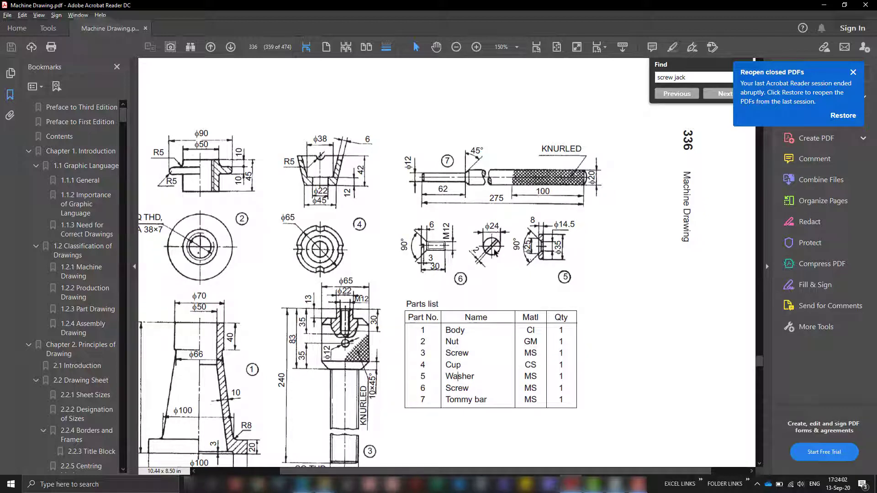
ctrl+scroll(494, 252, down, 1)
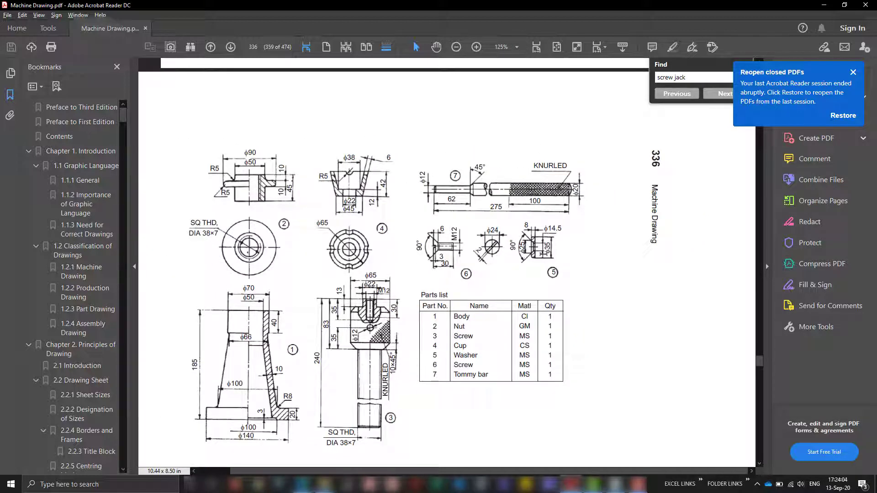
ctrl+scroll(542, 253, up, 3)
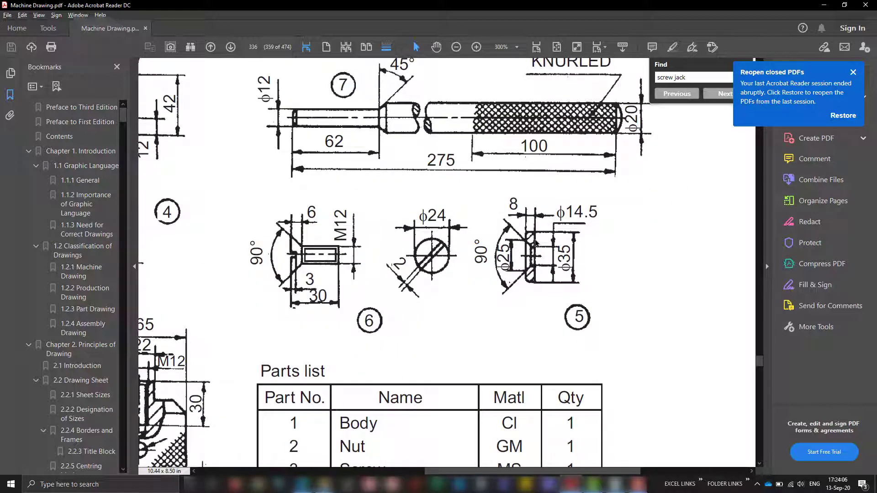
ctrl+scroll(582, 255, down, 1)
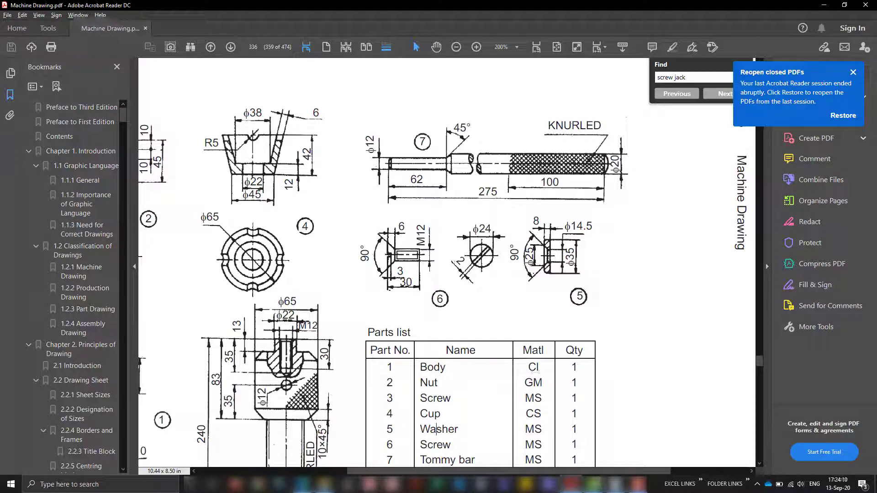
click(638, 484)
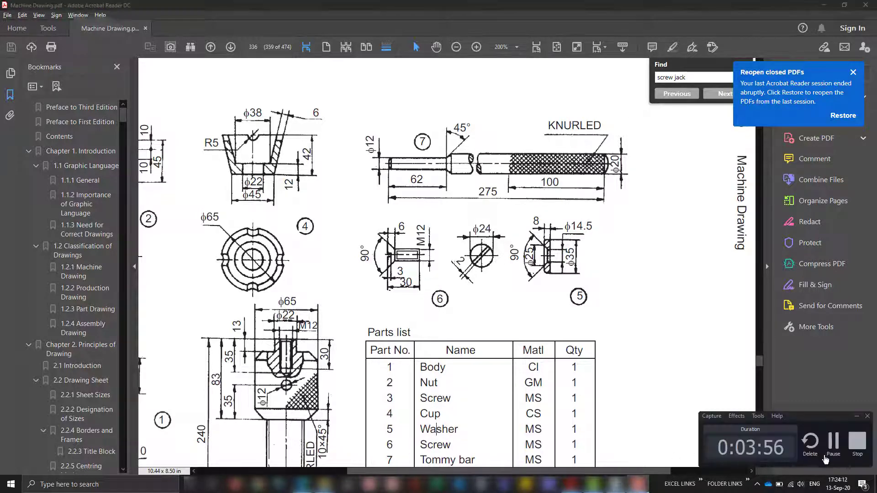
click(832, 442)
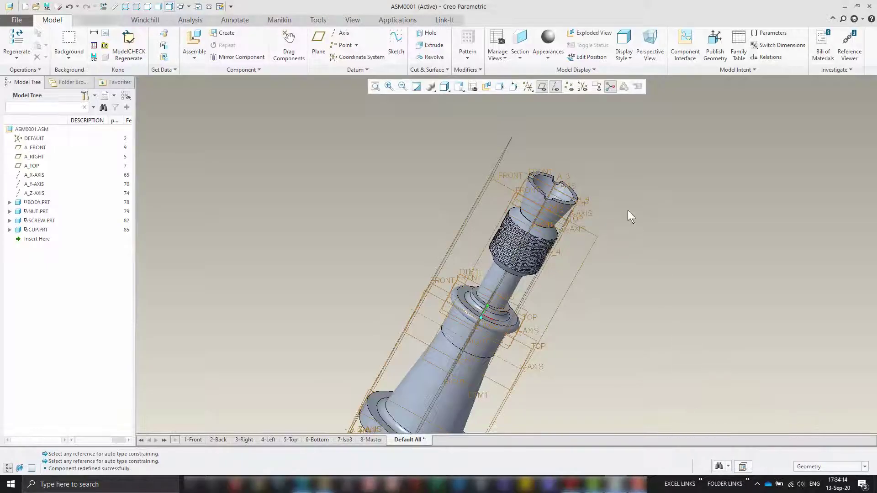
- In Creo Parametric, insert Washer.prt into the assembly and move it clear of the other parts, beside the cup
middle_drag(657, 217, 661, 255)
scroll(555, 222, down, 4)
scroll(438, 177, down, 2)
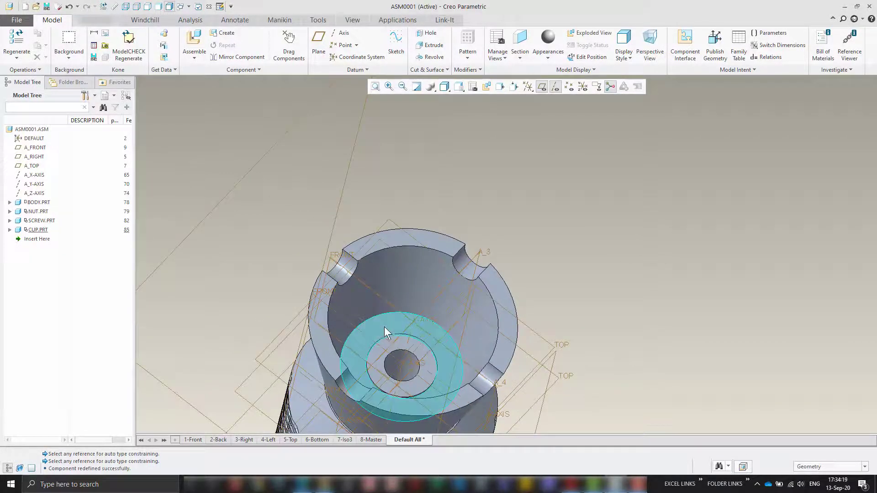
click(194, 40)
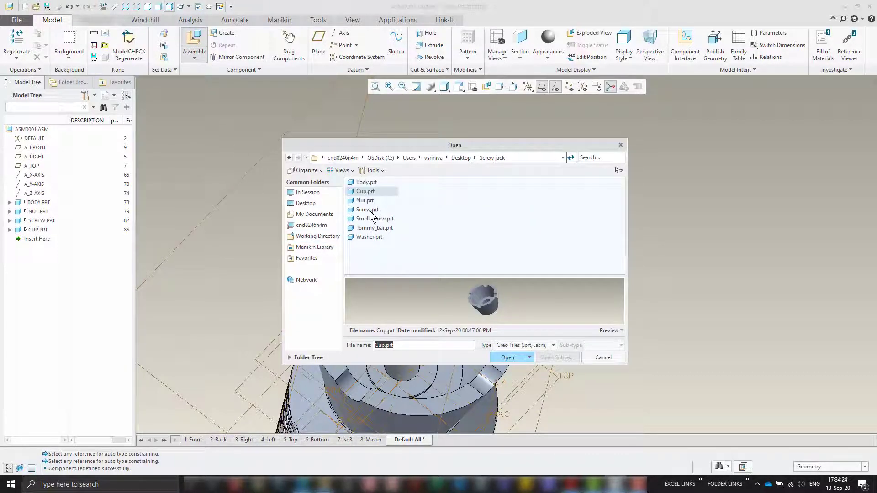
click(370, 237)
click(508, 357)
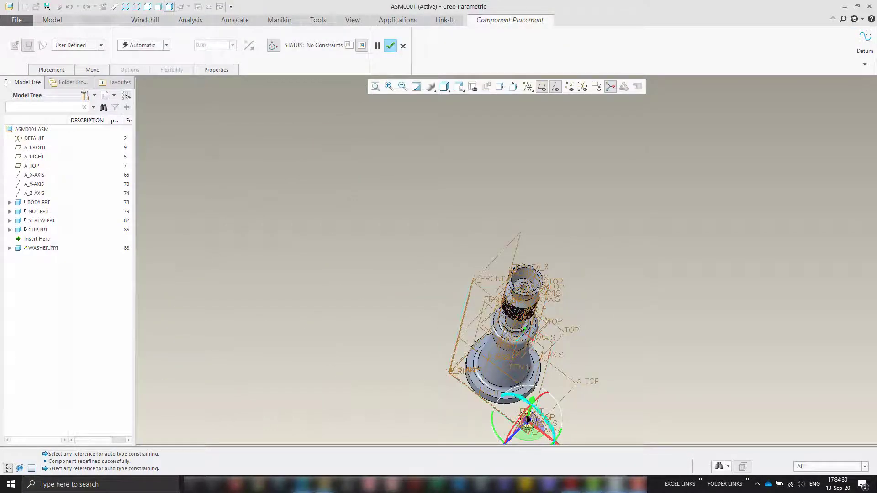
drag(538, 399, 589, 249)
- Make the washer's FRONT datum plane coincident with the cup's FRONT datum plane
scroll(592, 249, up, 5)
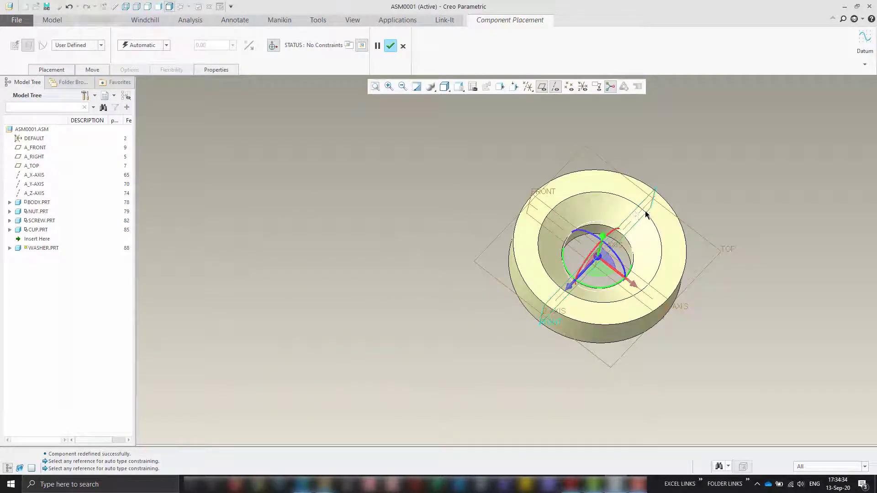
mouse_move(751, 277)
middle_down()
mouse_move(735, 265)
mouse_move(735, 275)
middle_up()
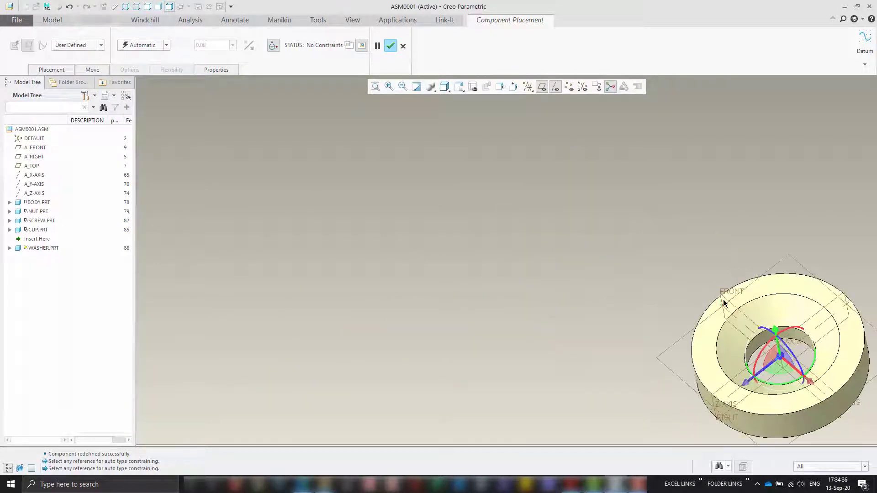
click(735, 305)
scroll(551, 291, down, 5)
scroll(395, 317, up, 5)
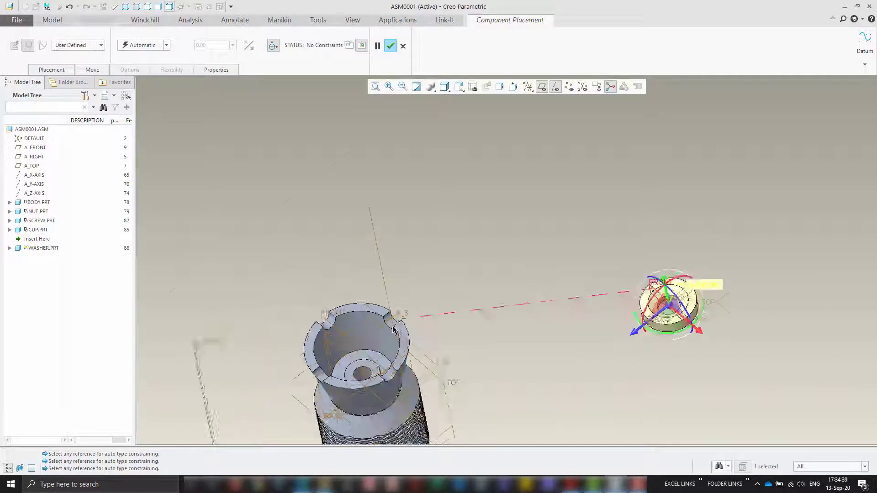
click(273, 305)
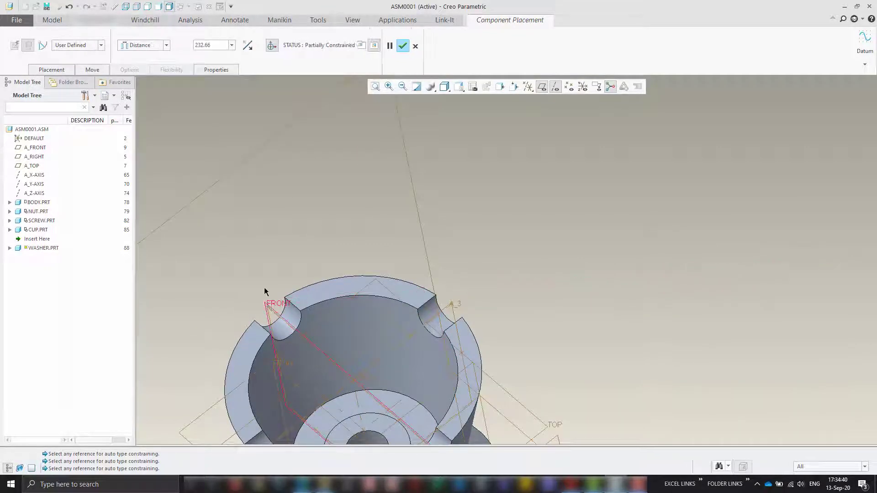
click(152, 45)
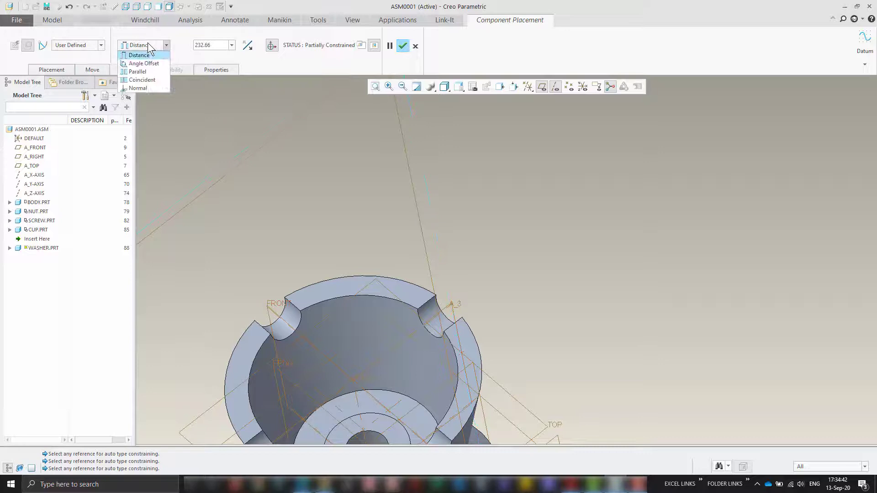
click(139, 79)
- Move the washer up out of the jack's body until it sits clear of the parts, above and beside the cup
scroll(368, 237, up, 6)
scroll(375, 308, down, 2)
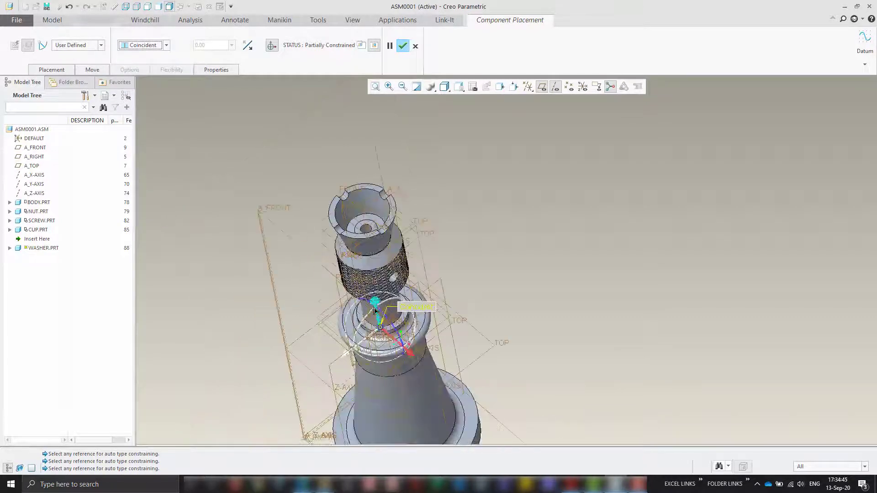
drag(378, 307, 361, 131)
scroll(235, 186, down, 4)
scroll(362, 201, down, 3)
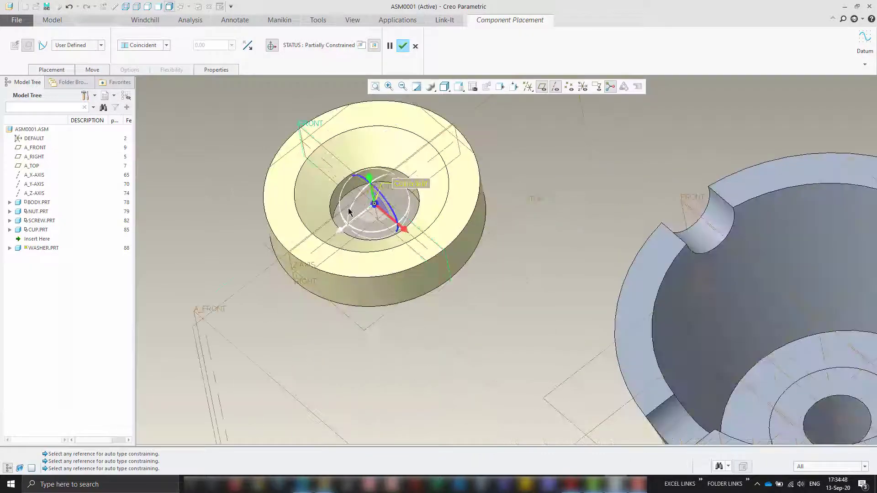
scroll(308, 181, up, 3)
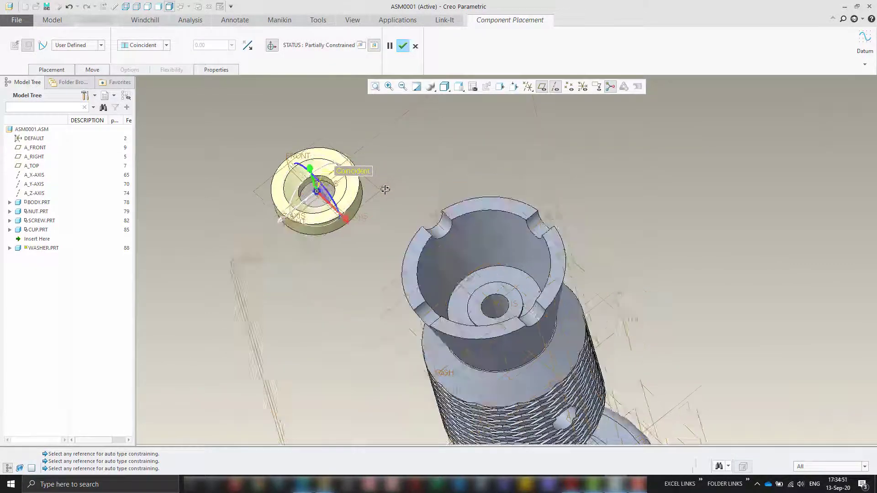
middle_drag(385, 189, 405, 170)
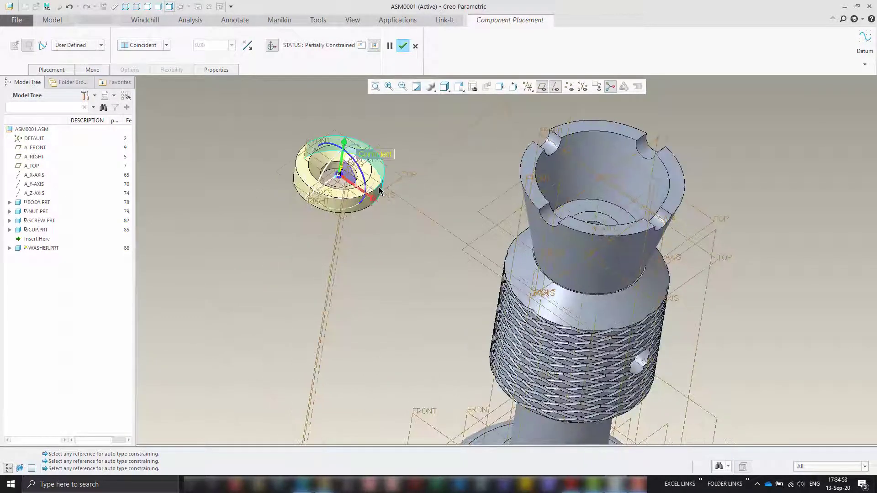
scroll(337, 163, down, 5)
scroll(352, 209, up, 4)
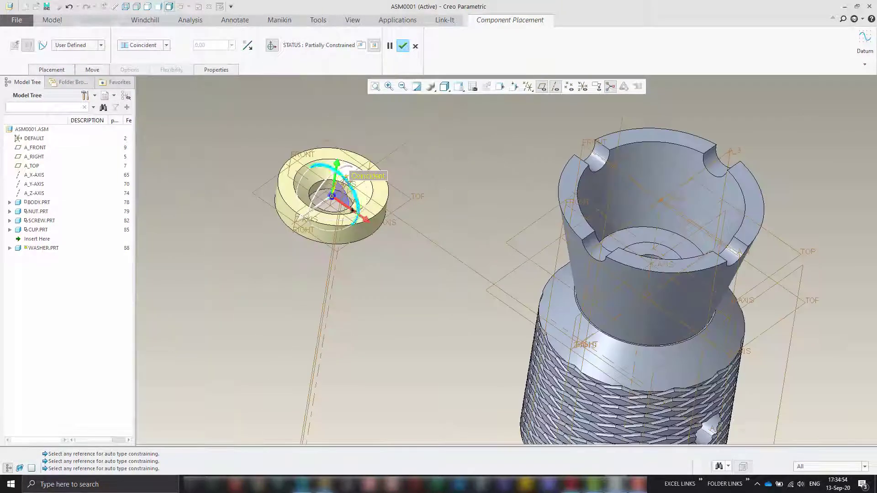
drag(336, 198, 323, 132)
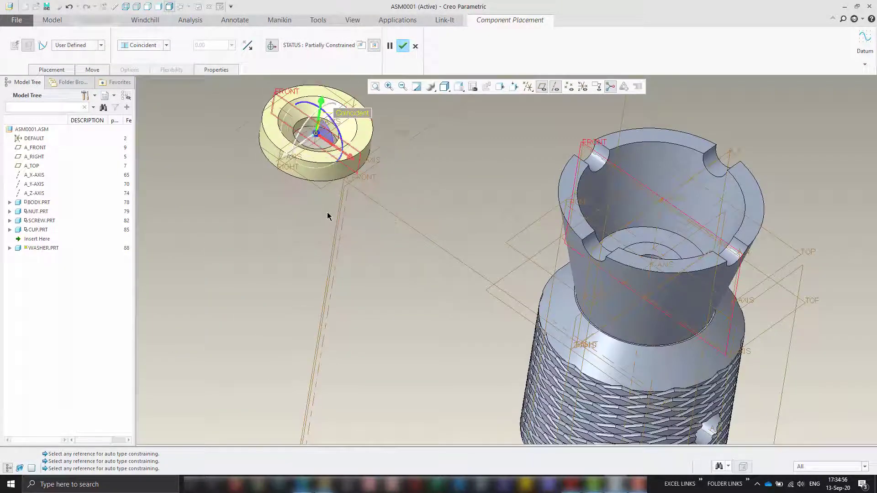
- Make the washer's Y-axis coincident with the cup's Y-axis
scroll(324, 132, down, 5)
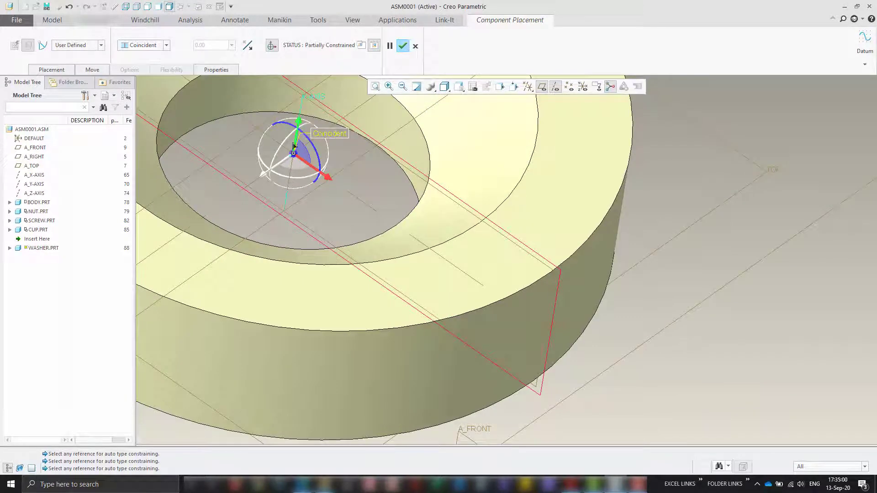
click(224, 157)
scroll(226, 158, up, 5)
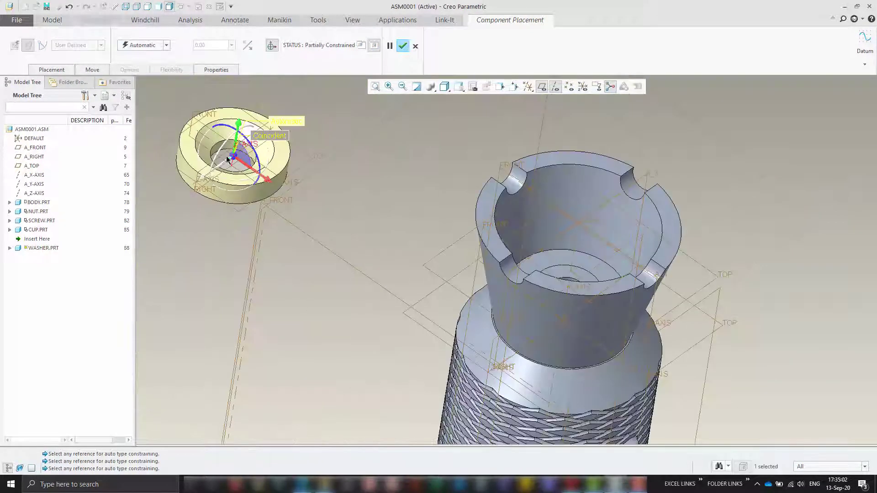
scroll(544, 210, down, 4)
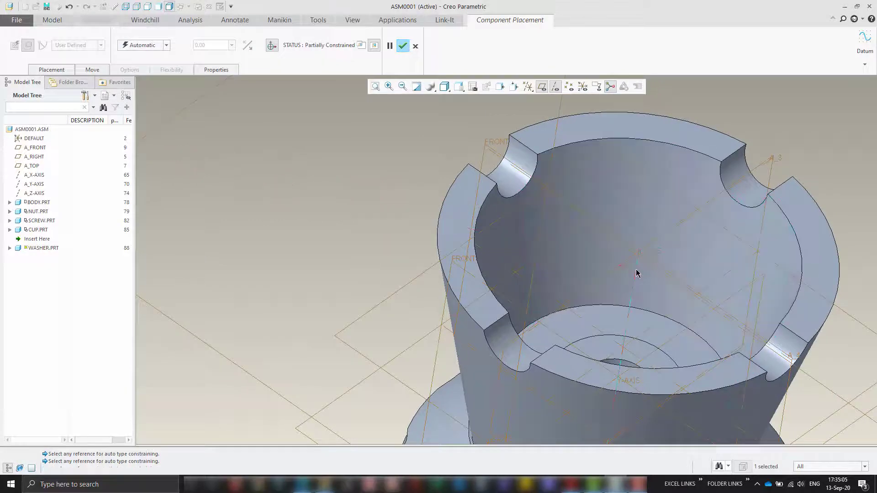
click(568, 242)
scroll(568, 242, up, 4)
click(166, 45)
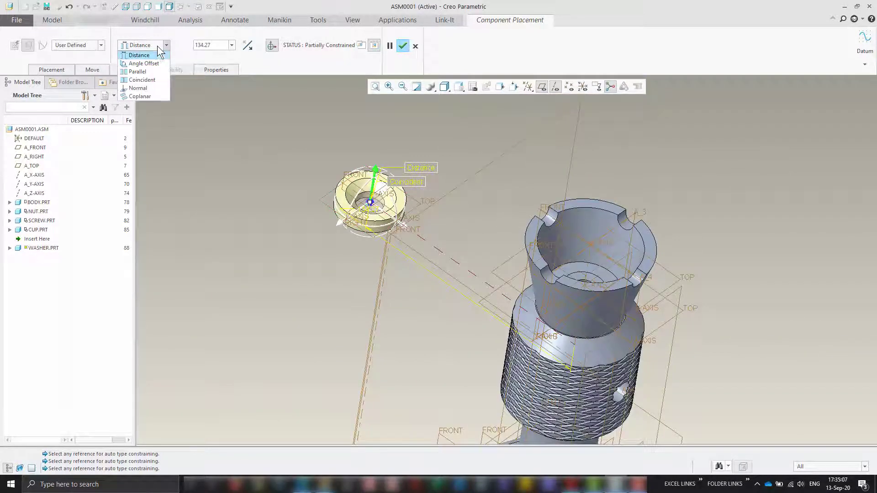
click(137, 70)
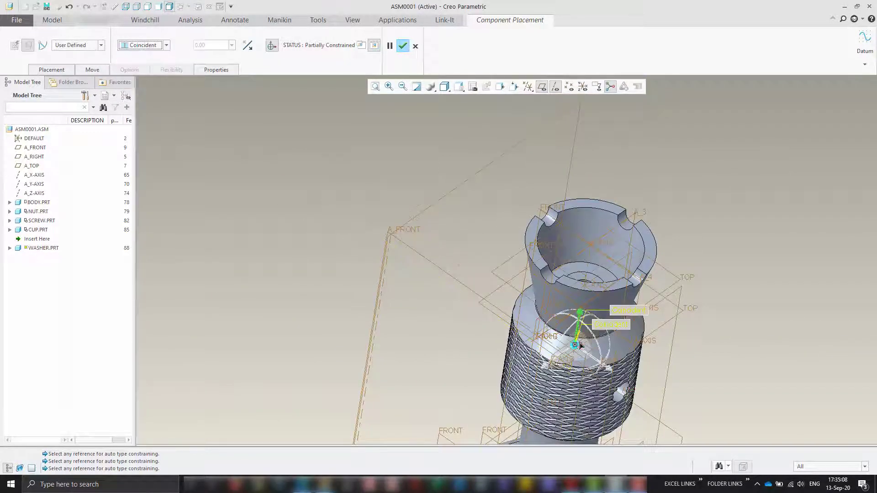
- Move the washer up out of the jack along the shared axis until it sits above the cup's rim
drag(579, 348, 579, 98)
scroll(619, 276, down, 3)
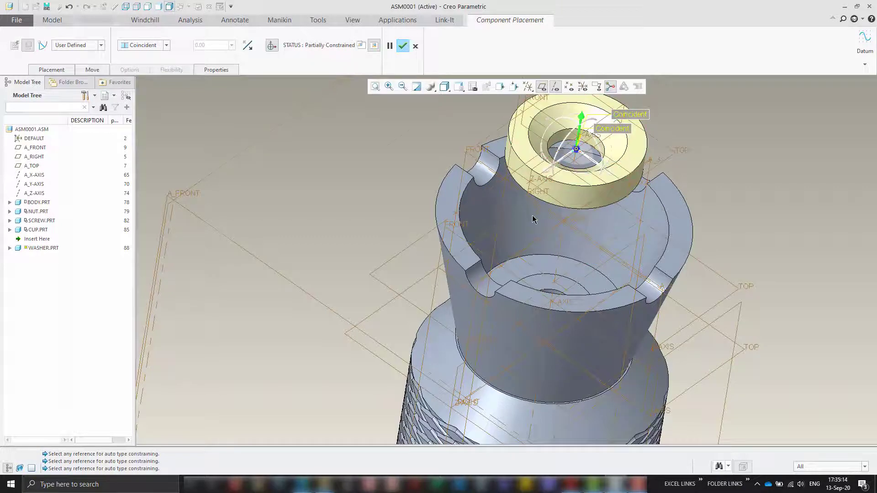
scroll(532, 220, up, 5)
scroll(530, 249, down, 7)
scroll(530, 247, up, 5)
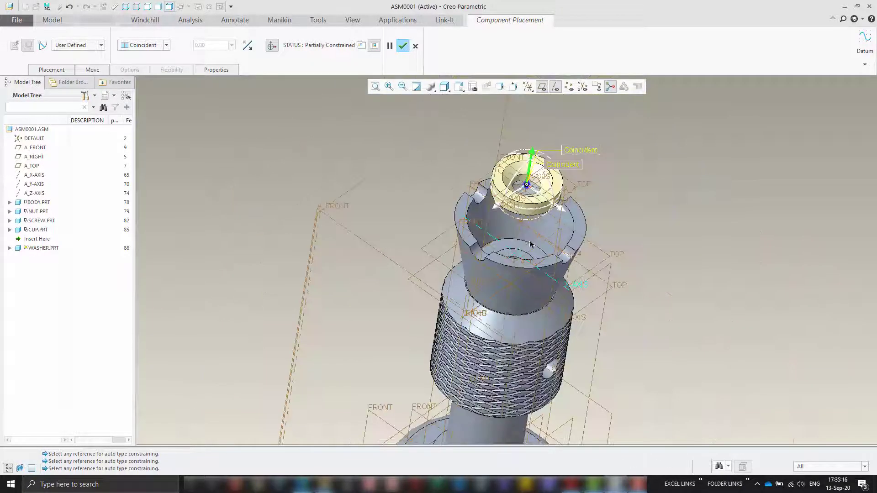
scroll(625, 237, down, 8)
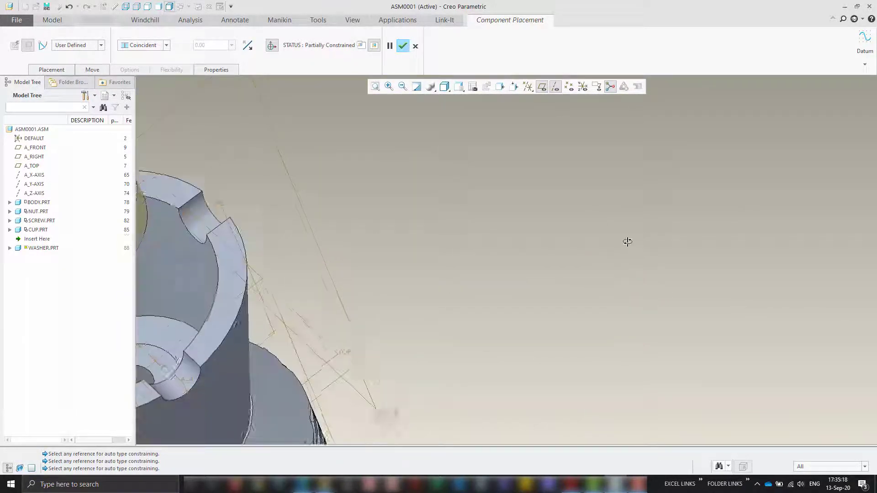
scroll(624, 242, up, 5)
scroll(371, 269, down, 6)
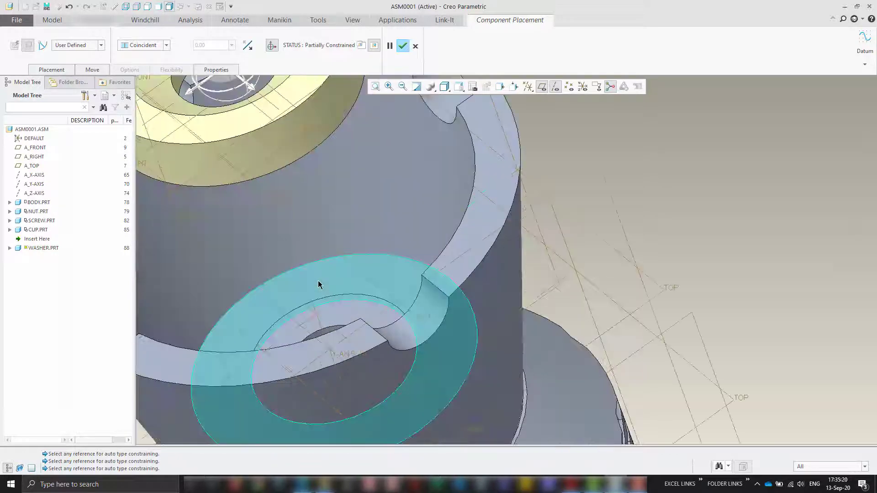
scroll(339, 281, up, 2)
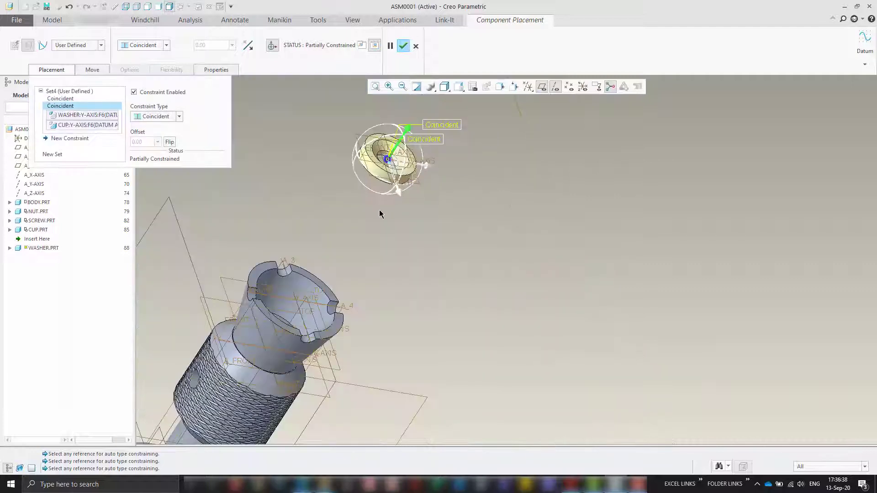
- Make the washer's bottom face coincident with the screw's end face inside the cup and accept the washer's placement
middle_drag(413, 217, 430, 208)
scroll(509, 123, down, 7)
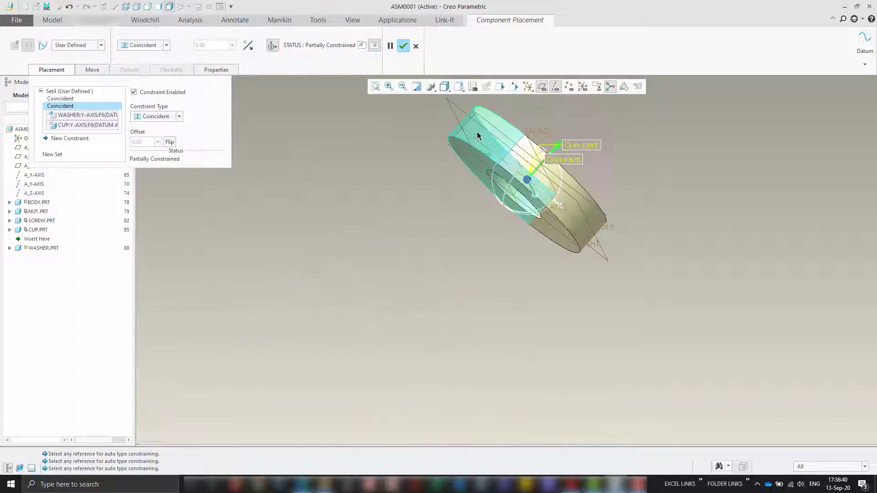
click(450, 156)
scroll(385, 225, up, 2)
scroll(384, 225, up, 5)
middle_drag(379, 266, 361, 311)
scroll(382, 311, up, 1)
scroll(382, 315, down, 6)
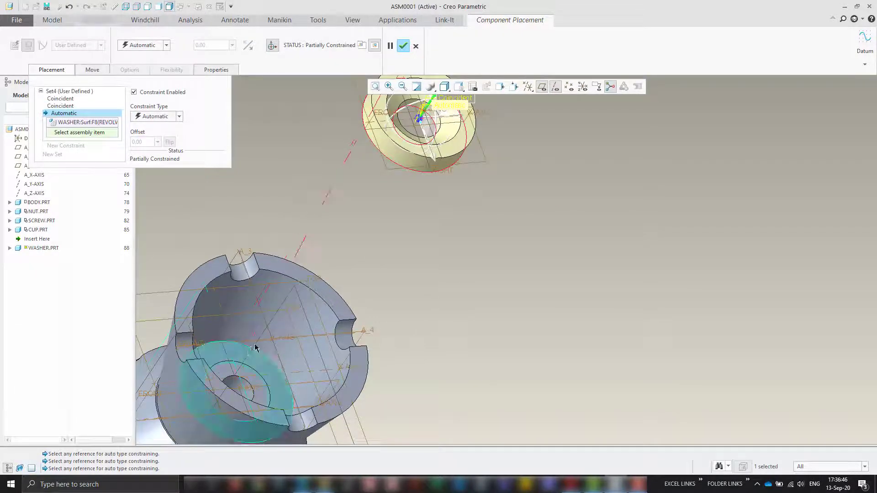
scroll(255, 352, up, 5)
middle_drag(438, 340, 411, 342)
scroll(333, 349, down, 6)
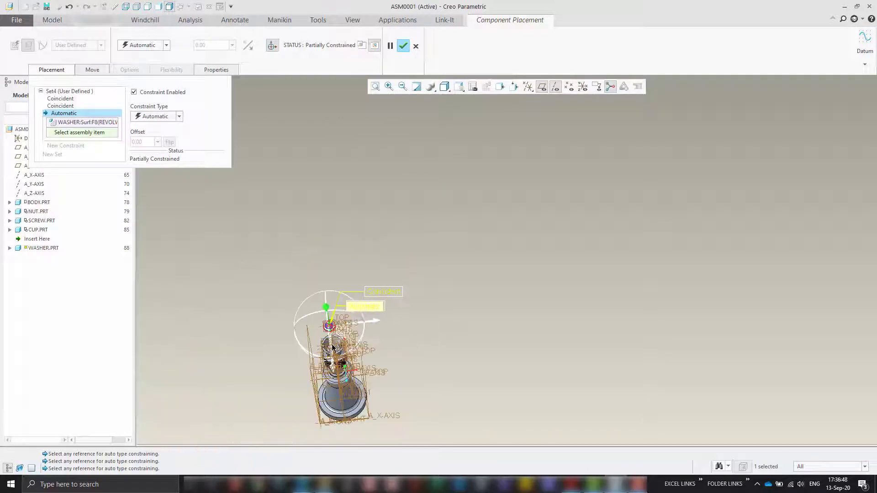
scroll(320, 363, down, 4)
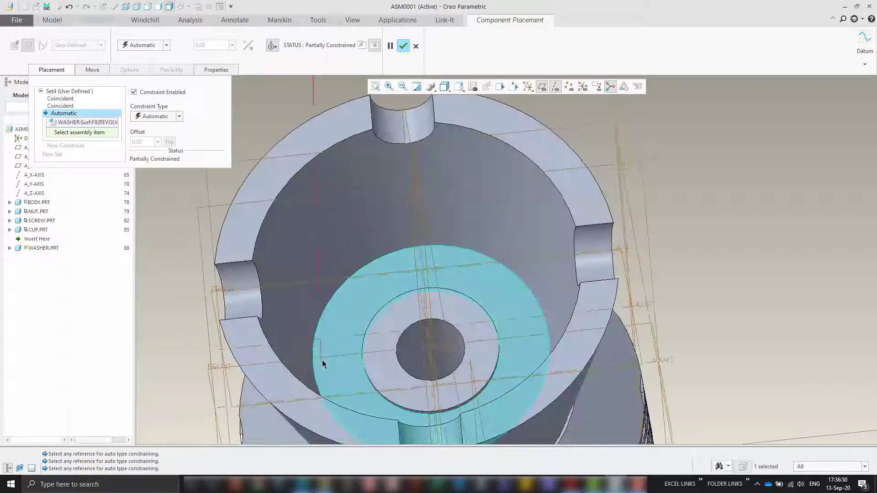
click(376, 330)
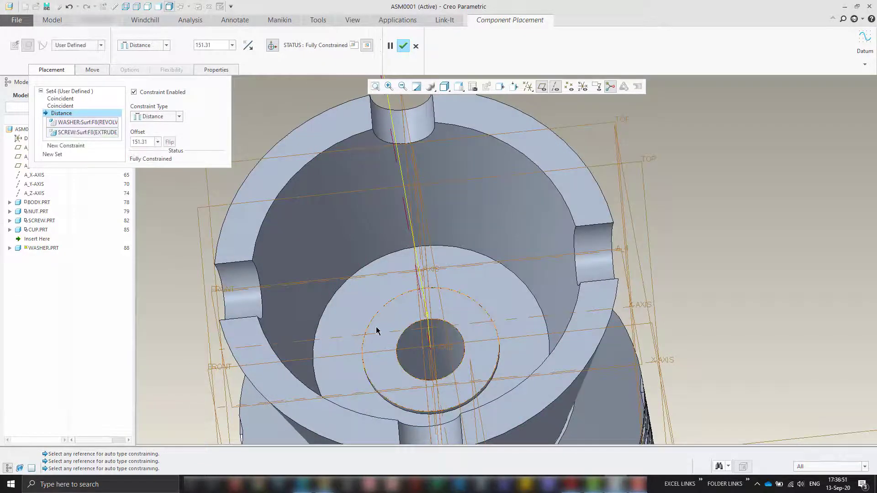
click(157, 116)
click(155, 152)
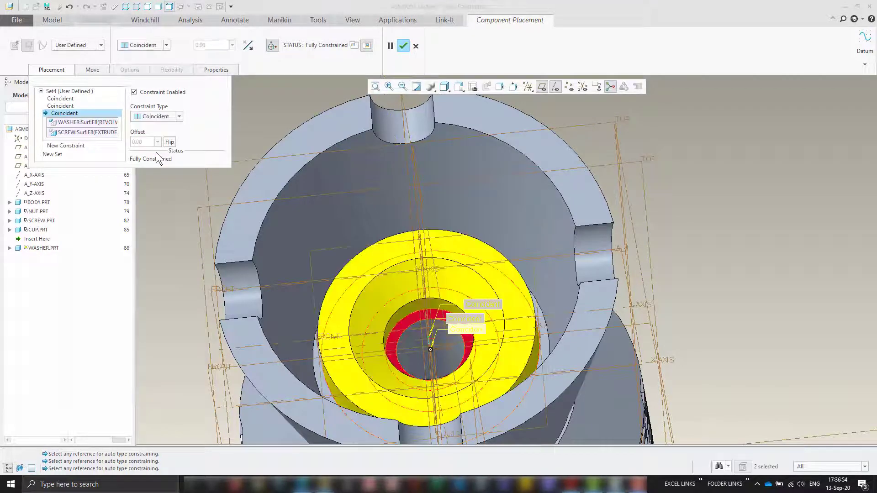
click(402, 47)
scroll(315, 266, up, 3)
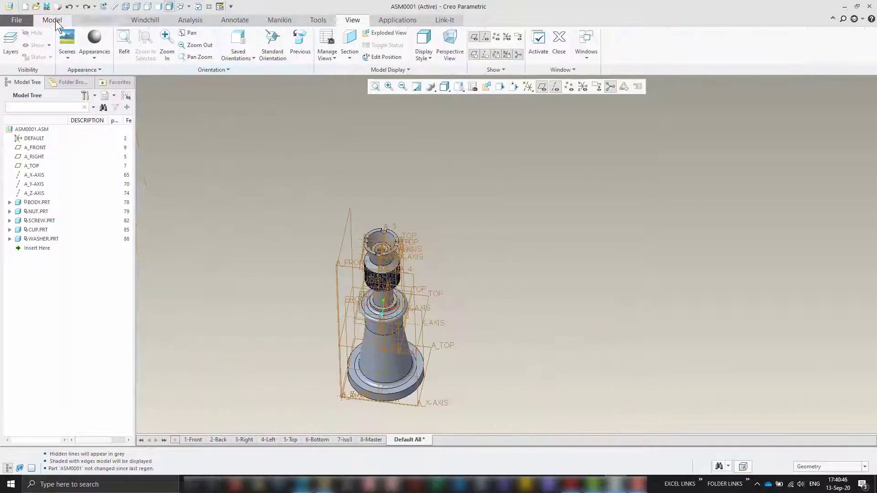
- Insert the small screw part into the assembly and move it into the free space above the cup
click(55, 20)
double_click(376, 219)
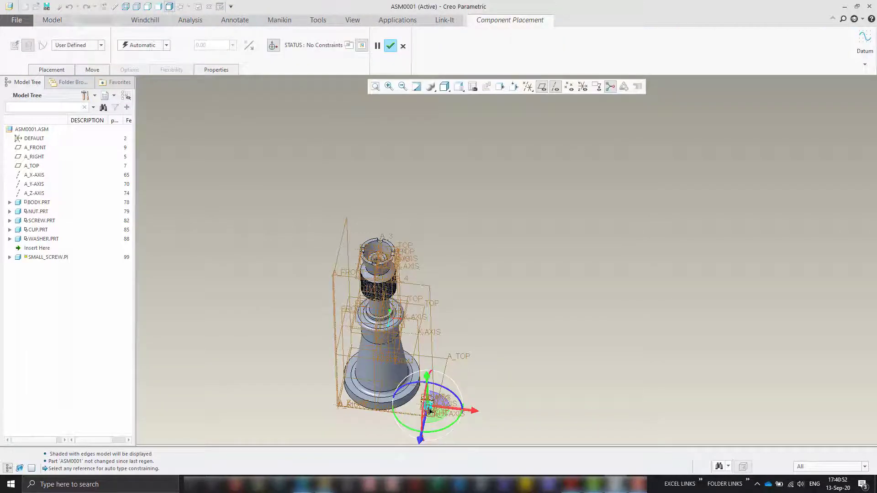
drag(435, 402, 396, 209)
scroll(396, 209, up, 10)
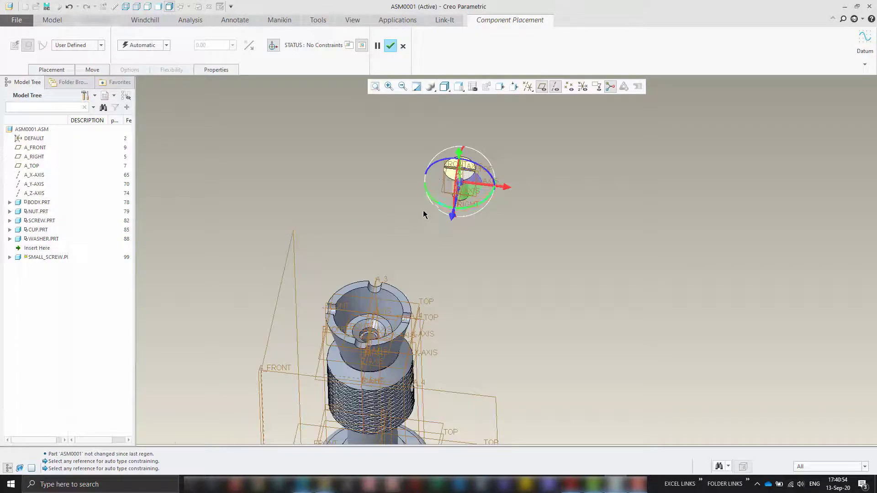
- Make the small screw's Y-axis coincident with the jack's central vertical axis
scroll(495, 201, up, 3)
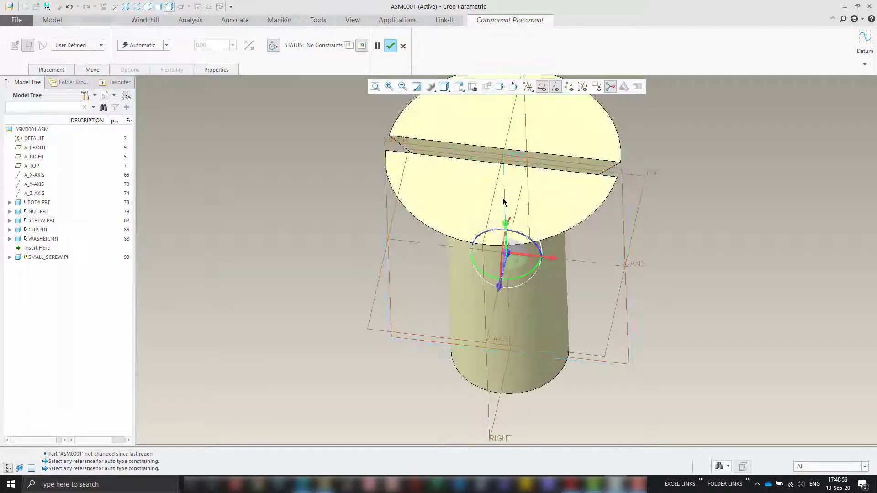
scroll(501, 198, down, 5)
scroll(289, 320, up, 6)
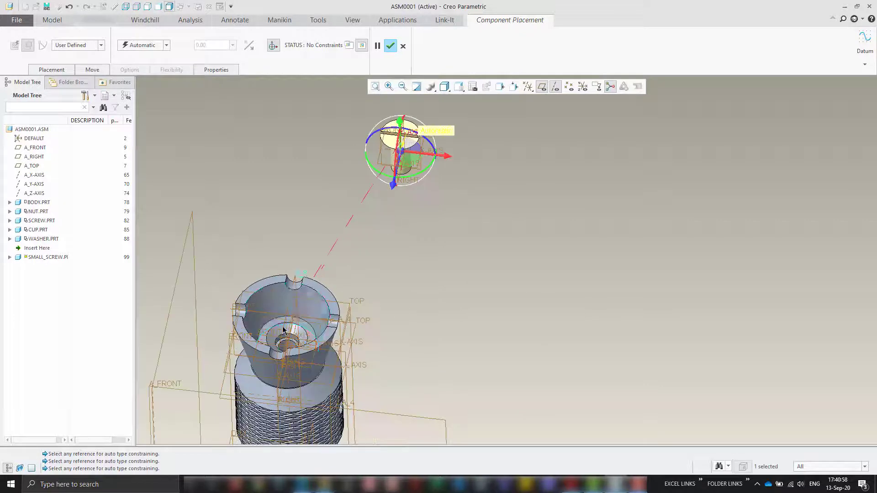
scroll(289, 319, up, 4)
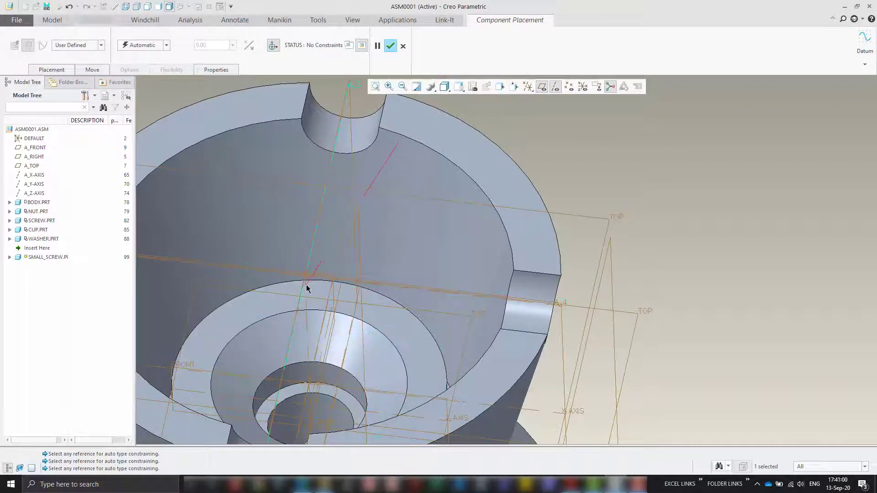
click(306, 288)
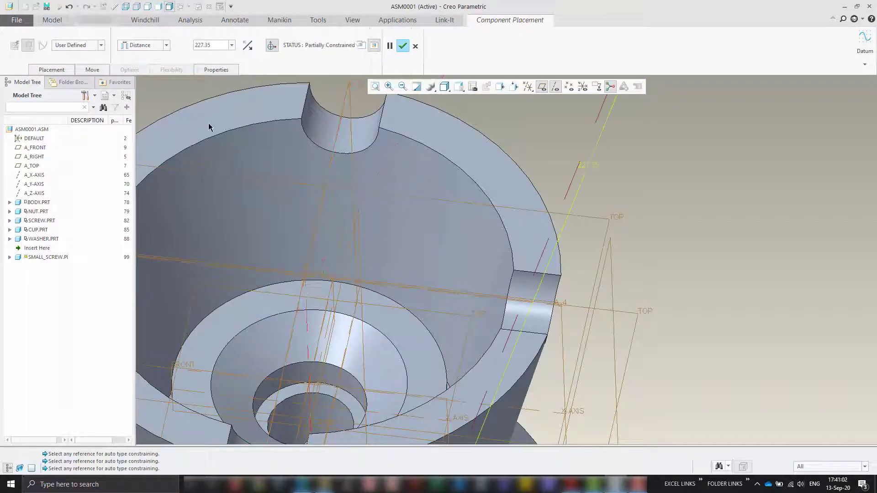
click(156, 48)
click(153, 89)
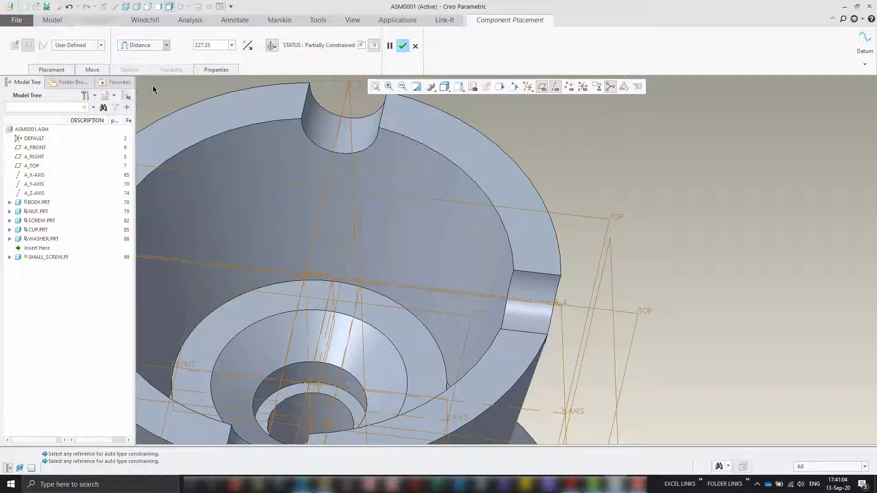
scroll(299, 322, down, 6)
click(299, 281)
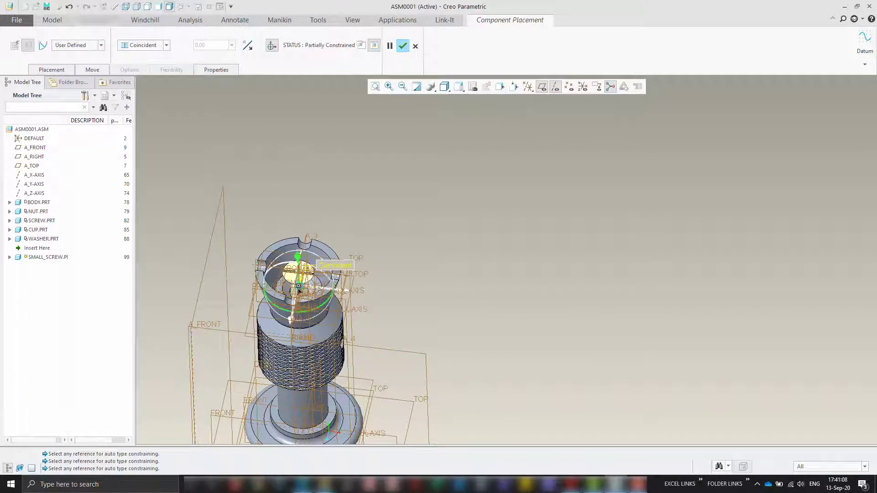
- Move the small screw up clear of the washer and make its RIGHT datum plane coincident with the matching vertical datum plane at the cup
drag(298, 289, 252, 226)
scroll(234, 218, up, 8)
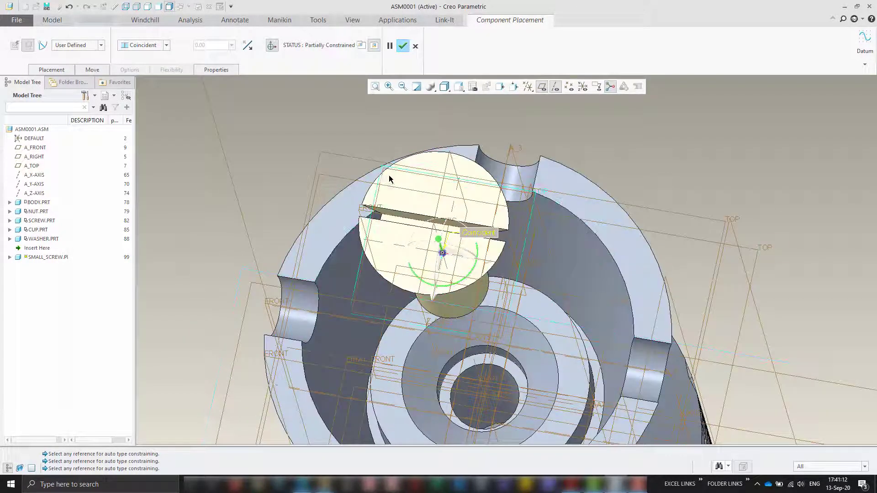
click(443, 178)
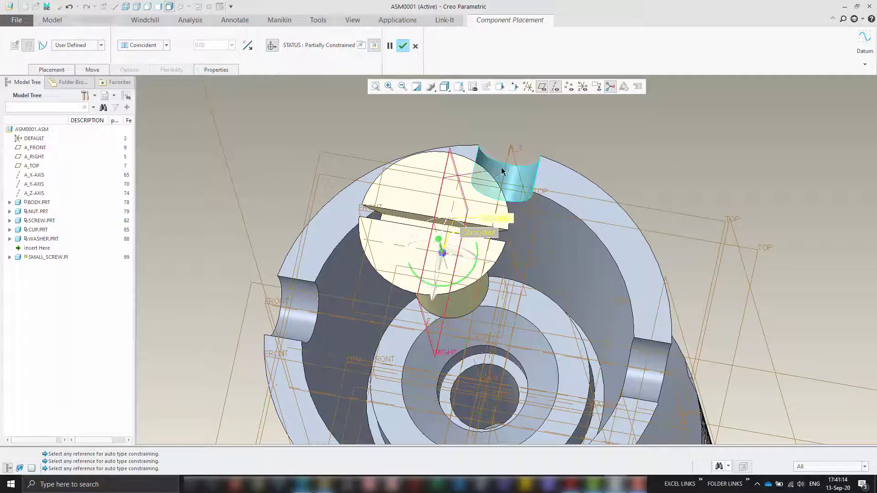
click(504, 167)
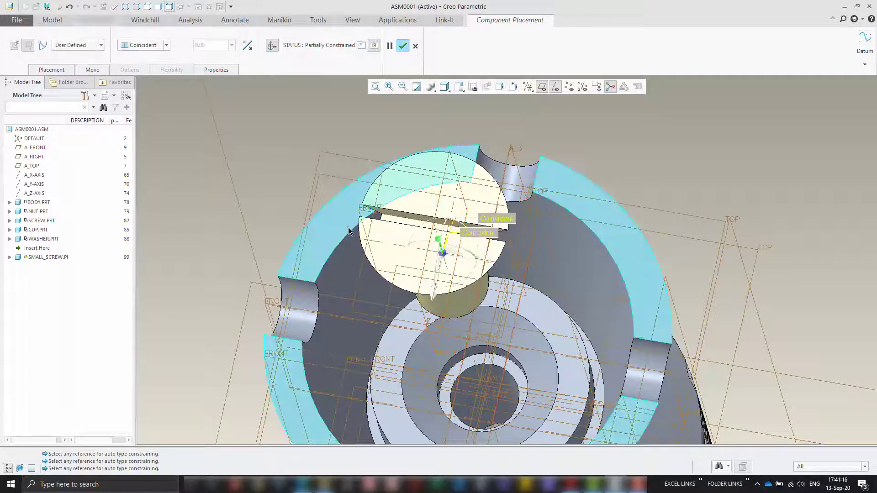
- Make the top face of the small screw's head coincident with the washer's top face and accept the small screw's placement
scroll(338, 239, down, 4)
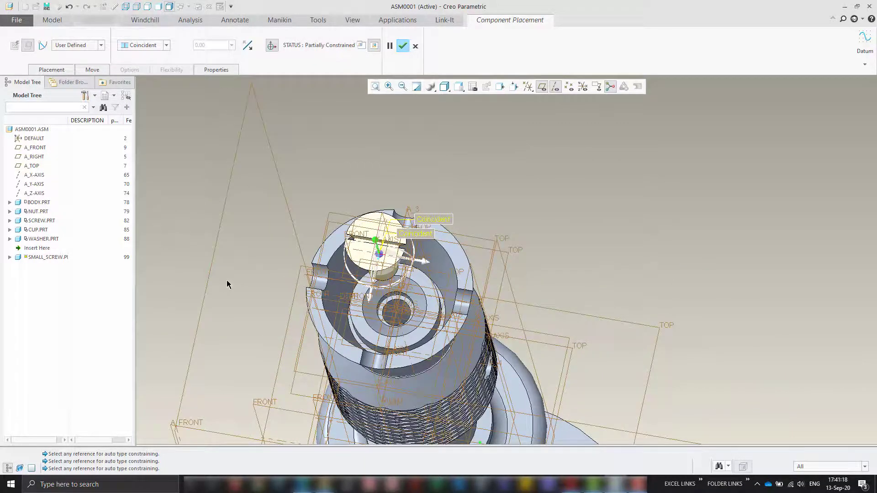
mouse_move(226, 284)
middle_down()
mouse_move(230, 269)
mouse_move(213, 278)
middle_up()
scroll(283, 219, down, 3)
scroll(331, 168, up, 5)
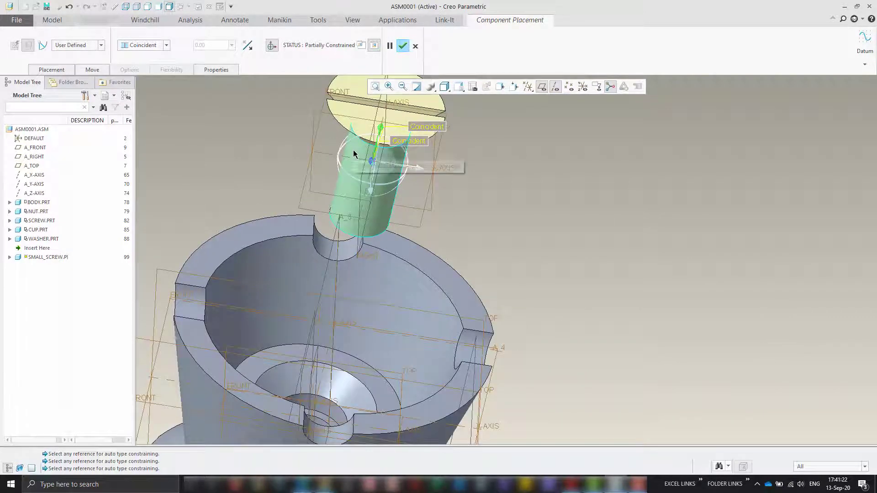
scroll(289, 196, down, 5)
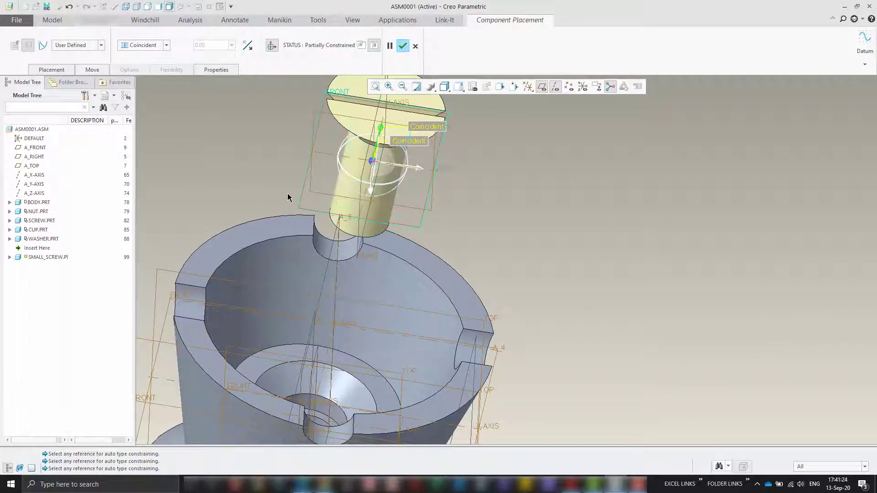
middle_drag(235, 196, 237, 283)
scroll(230, 303, up, 3)
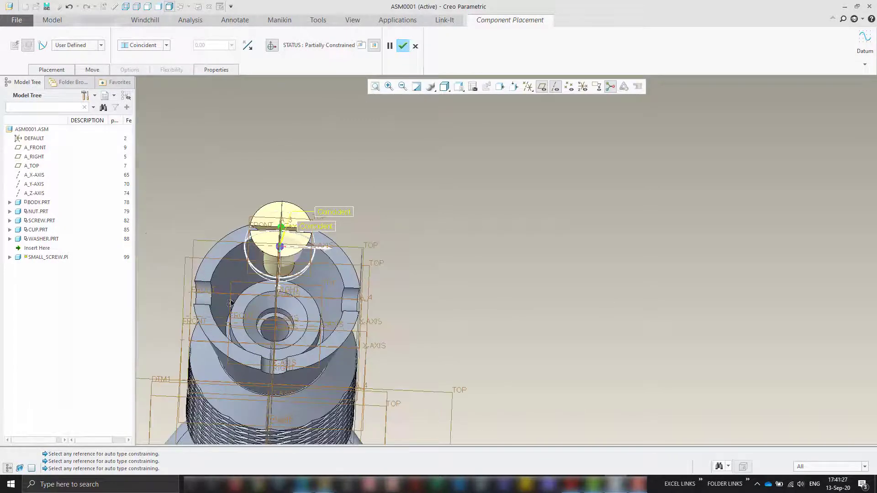
click(268, 216)
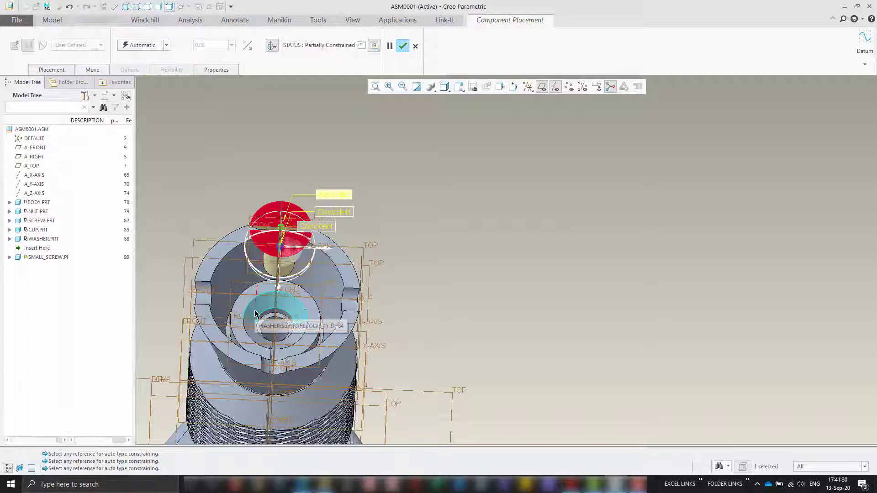
click(241, 313)
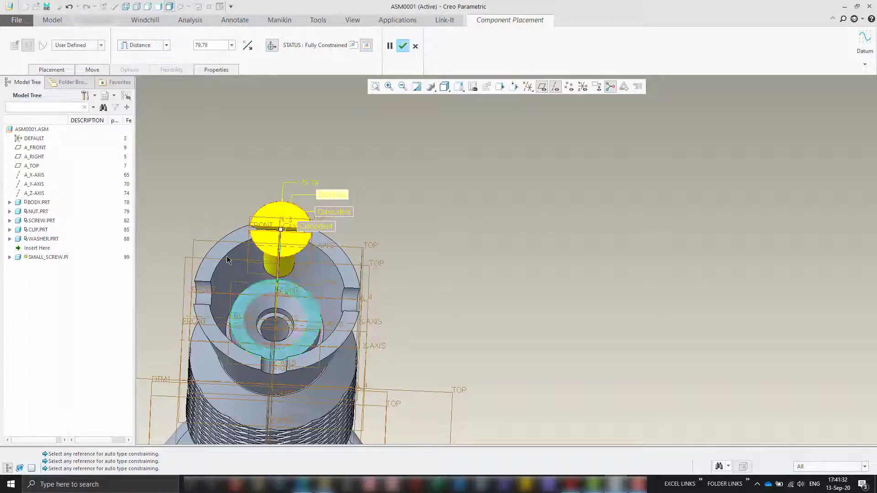
click(142, 44)
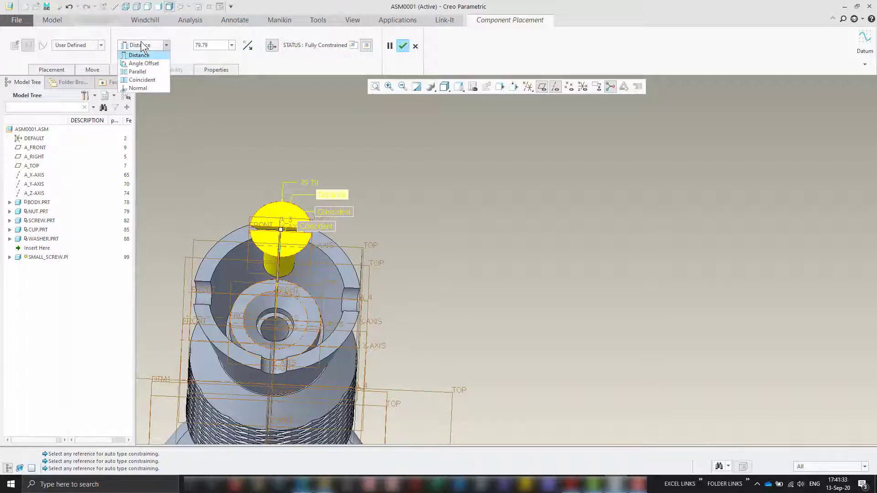
click(148, 79)
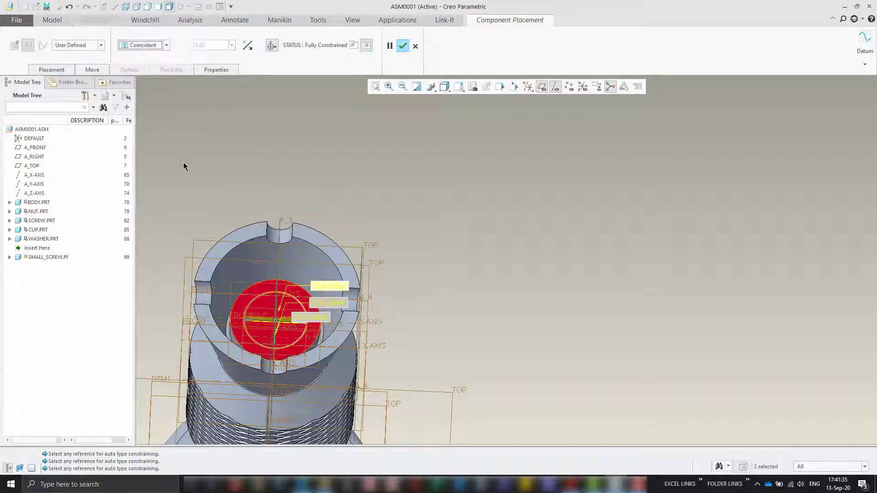
click(145, 47)
click(145, 48)
click(400, 48)
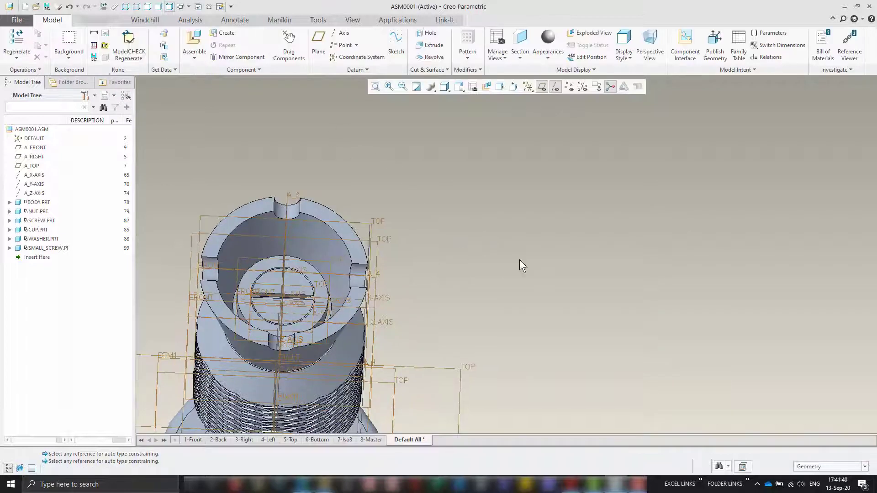
- Insert the Tommy_bar.prt part into the assembly
scroll(350, 253, up, 3)
middle_drag(447, 284, 427, 268)
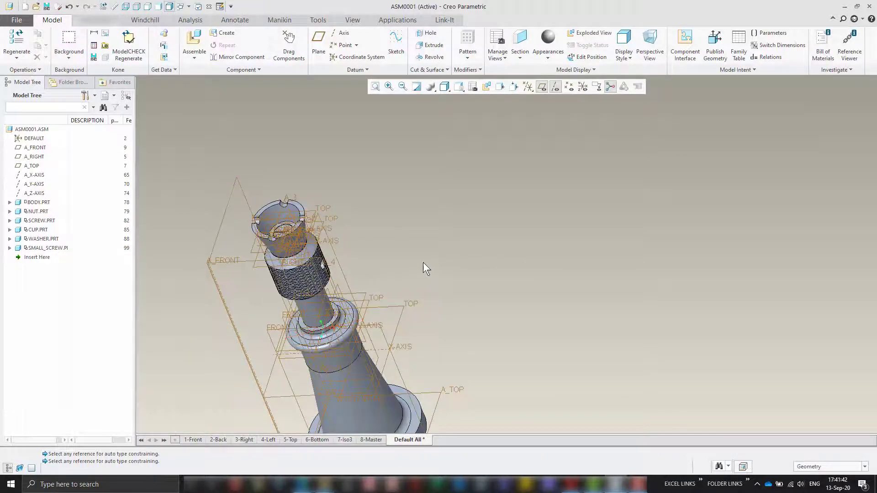
scroll(348, 254, down, 2)
click(194, 40)
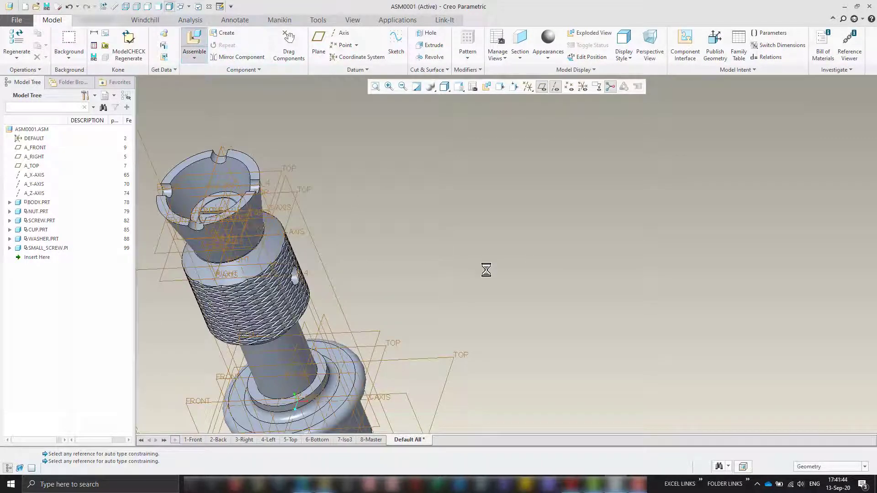
click(375, 228)
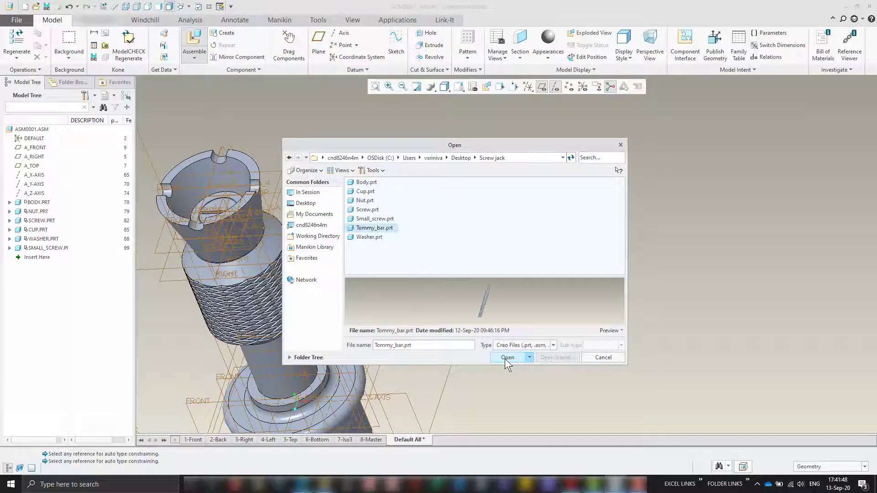
click(506, 358)
- Make the tommy bar's long axis coincident with axis A_4 of the cross hole in the screw's knurled head
scroll(445, 288, down, 3)
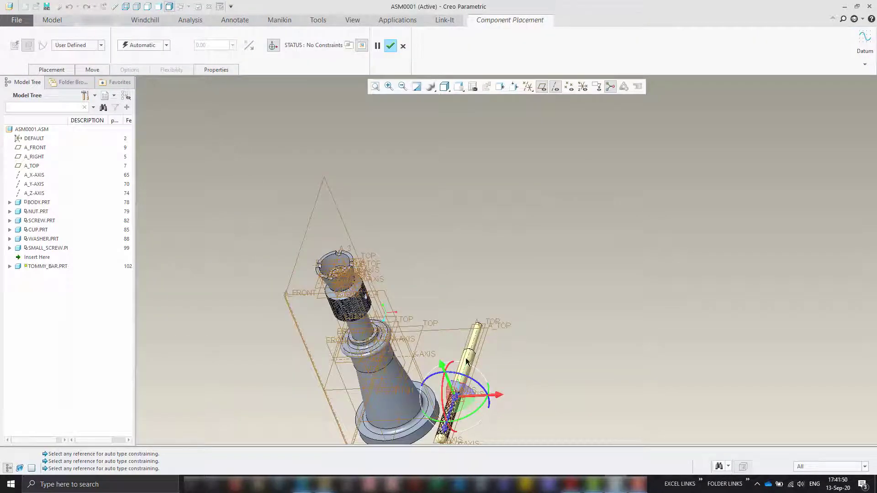
scroll(378, 308, up, 10)
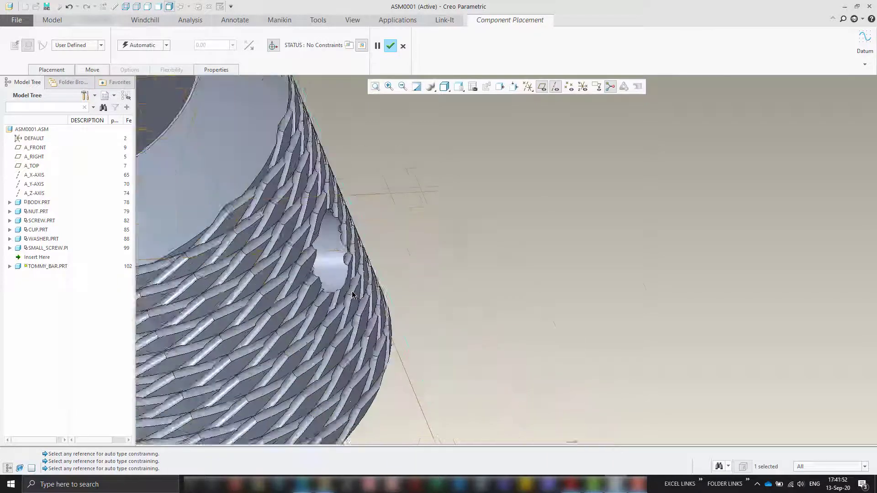
click(316, 243)
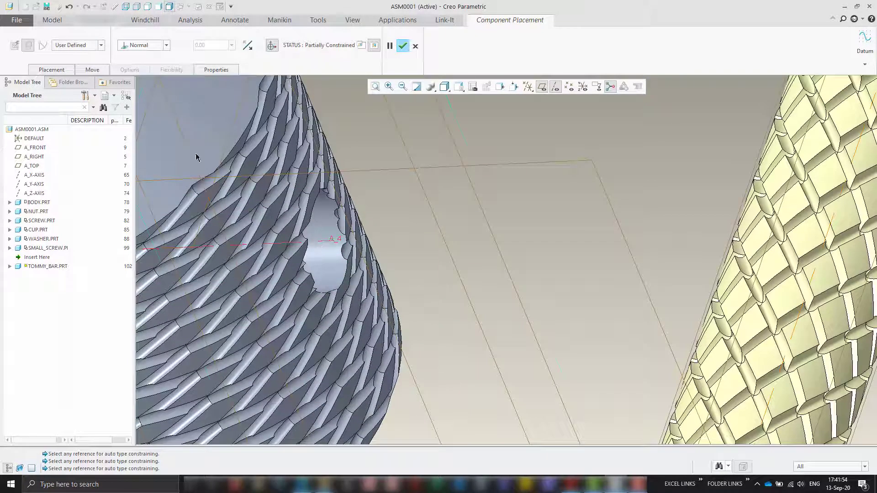
click(144, 45)
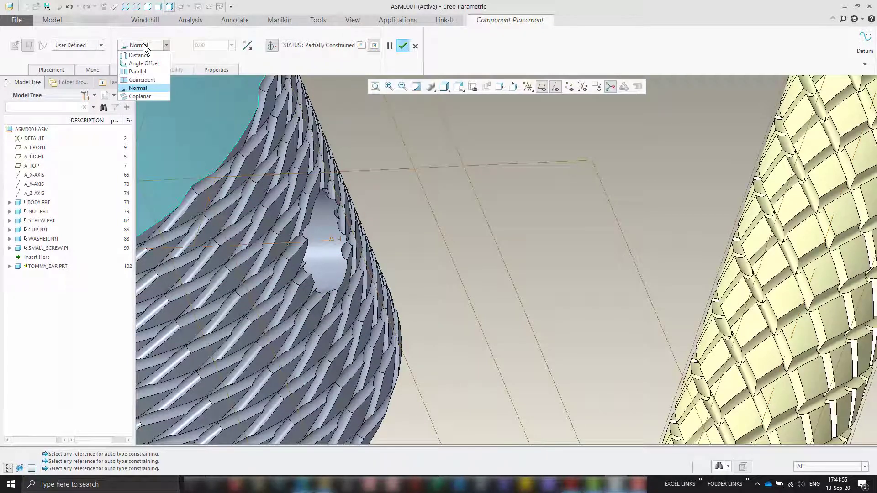
click(142, 79)
scroll(420, 238, down, 3)
scroll(420, 238, down, 3)
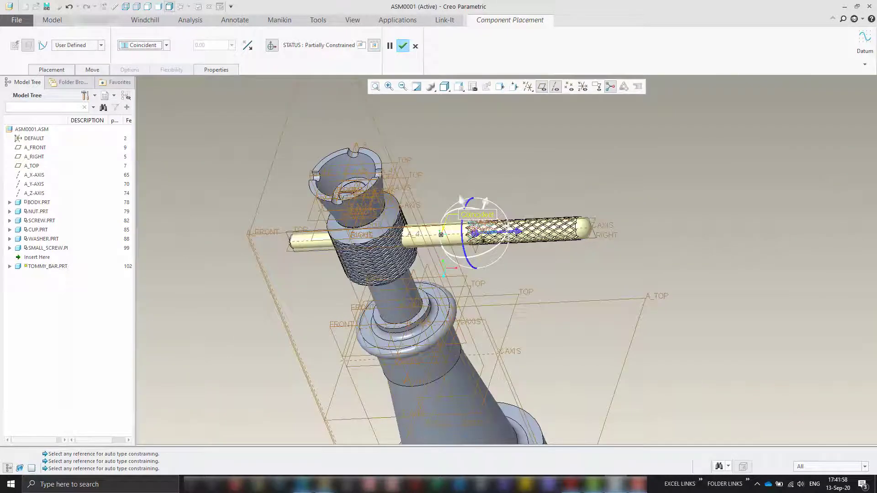
- Slide the tommy bar outward along its axis until its thin end reaches the outside of the screw's knurled head
mouse_move(534, 235)
ctrl+alt+mouse_down()
mouse_move(648, 241)
mouse_move(541, 244)
ctrl+alt+mouse_up()
ctrl+alt+right_drag(537, 243, 542, 240)
mouse_move(233, 285)
middle_down()
mouse_move(289, 272)
mouse_move(240, 276)
middle_up()
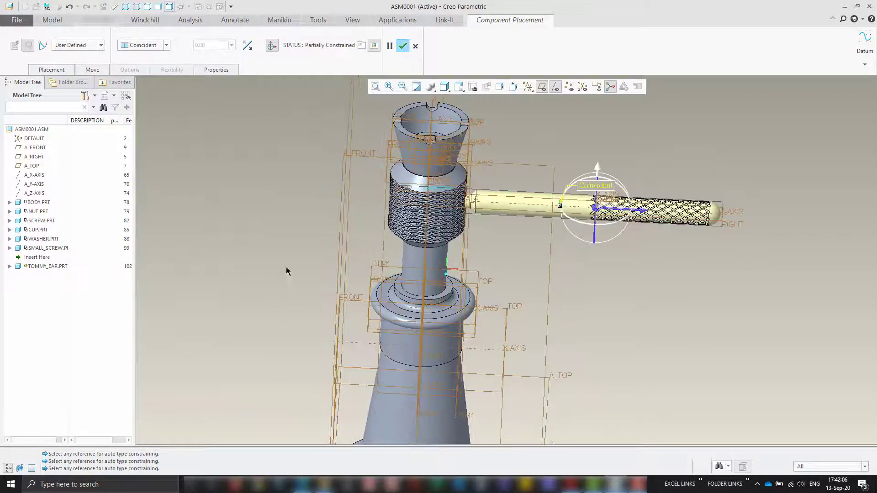
scroll(286, 272, down, 10)
scroll(292, 276, up, 10)
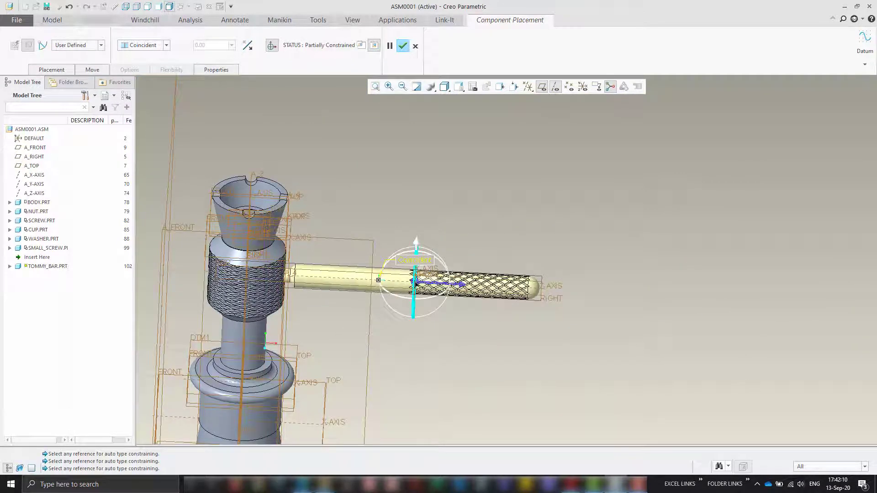
- Rotate the tommy bar about its own axis and slide it farther away from the screw head
drag(414, 283, 415, 298)
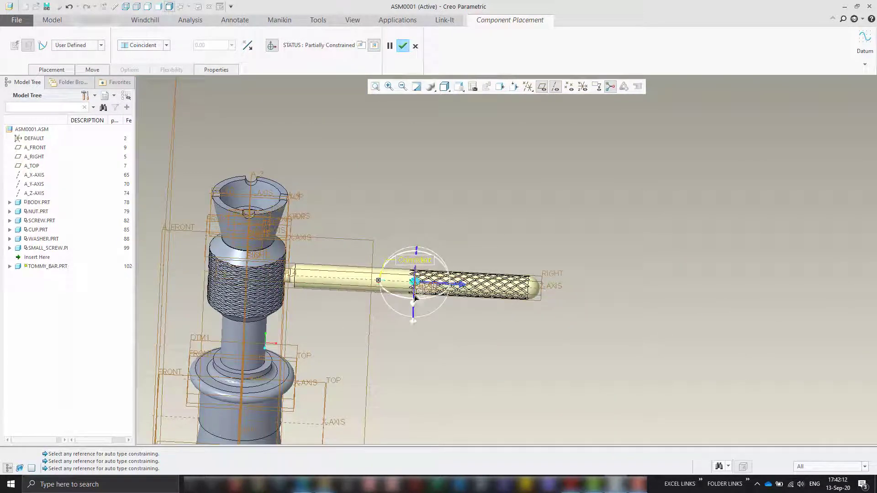
middle_drag(484, 327, 454, 352)
scroll(296, 382, down, 3)
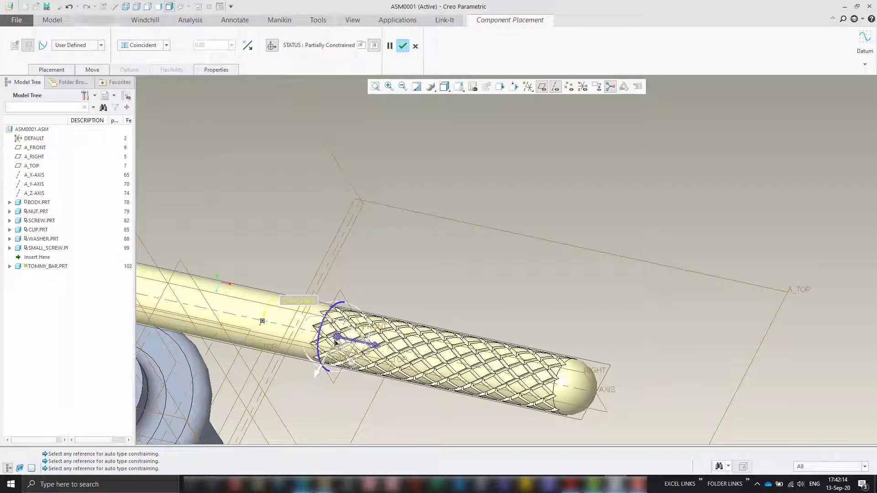
drag(338, 342, 546, 353)
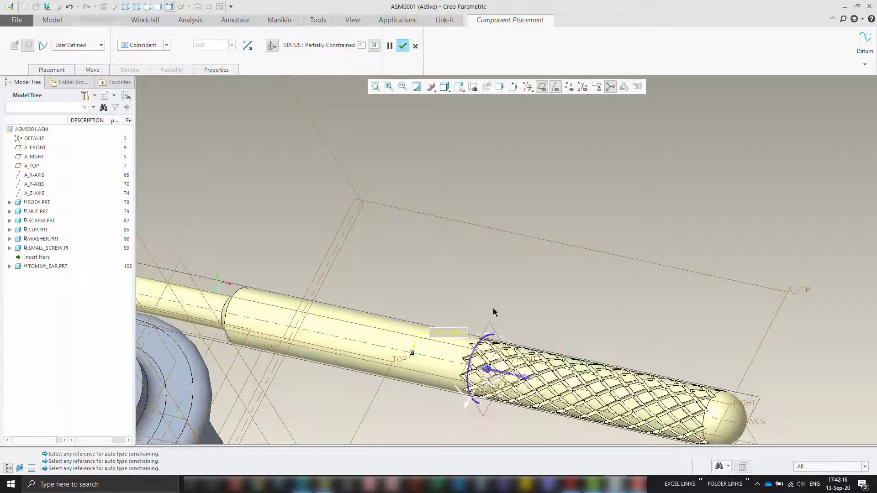
scroll(494, 307, up, 4)
middle_drag(409, 276, 441, 285)
scroll(589, 322, down, 5)
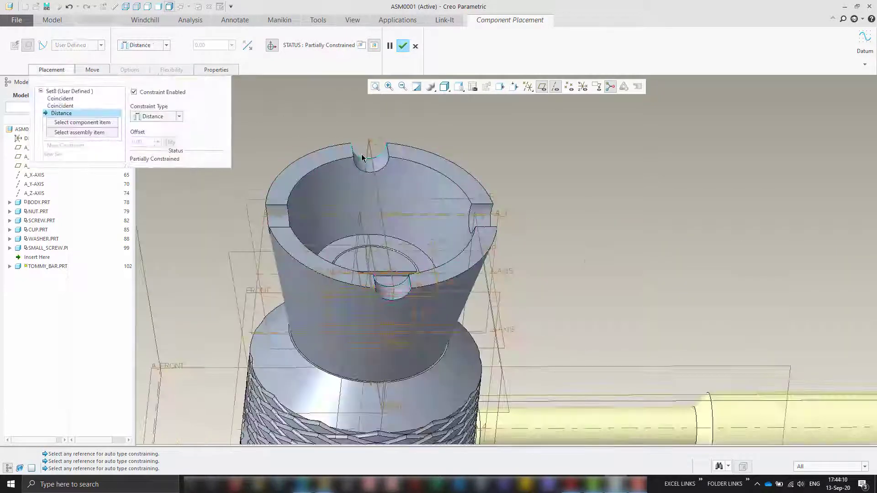
click(370, 157)
scroll(358, 158, up, 3)
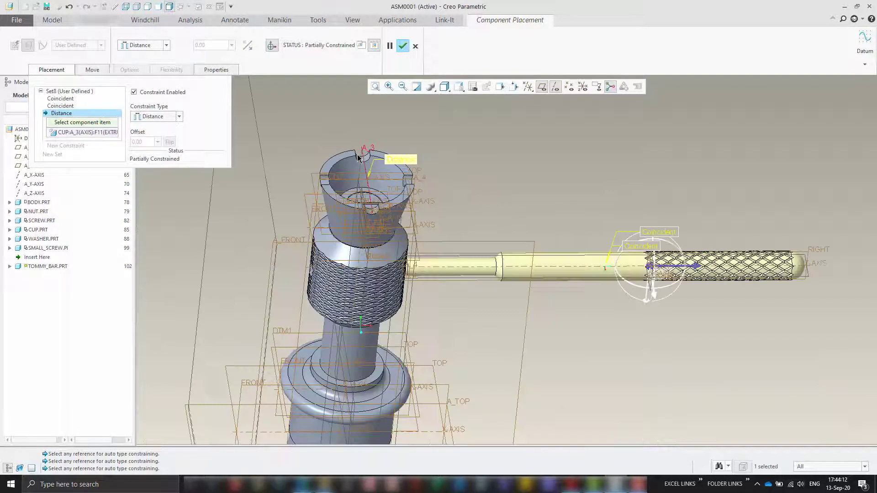
right_click(92, 128)
click(102, 134)
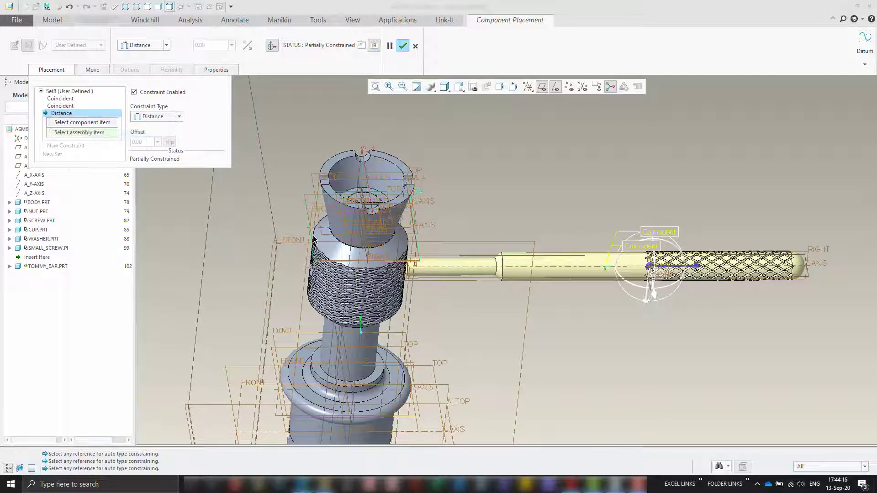
- Reference the Distance constraint to the screw's RIGHT datum plane and the tommy bar's thin end face
click(364, 274)
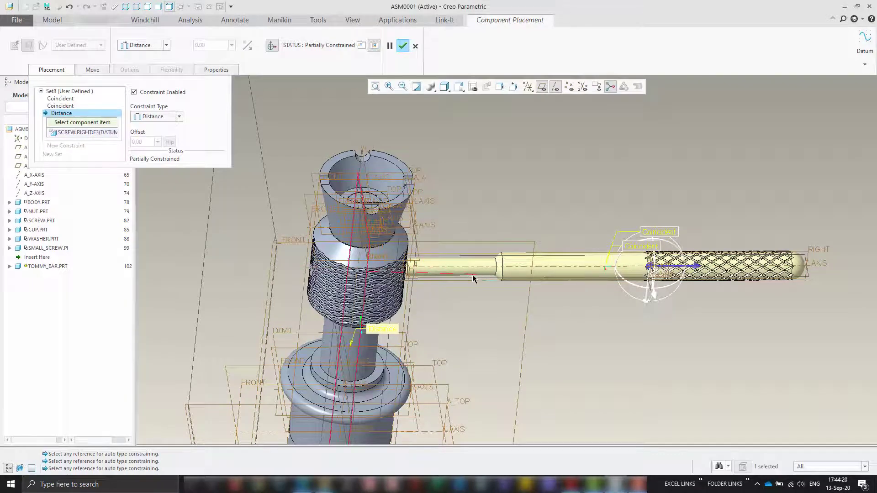
scroll(439, 277, down, 5)
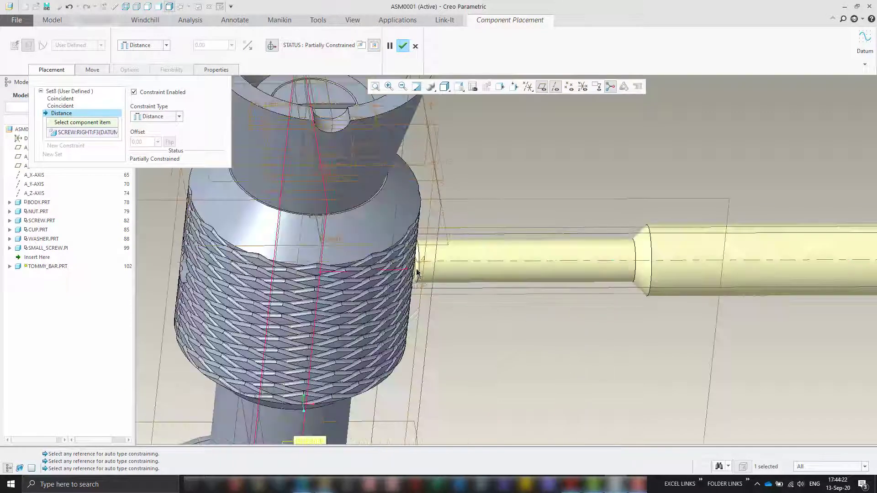
scroll(416, 273, down, 5)
click(409, 277)
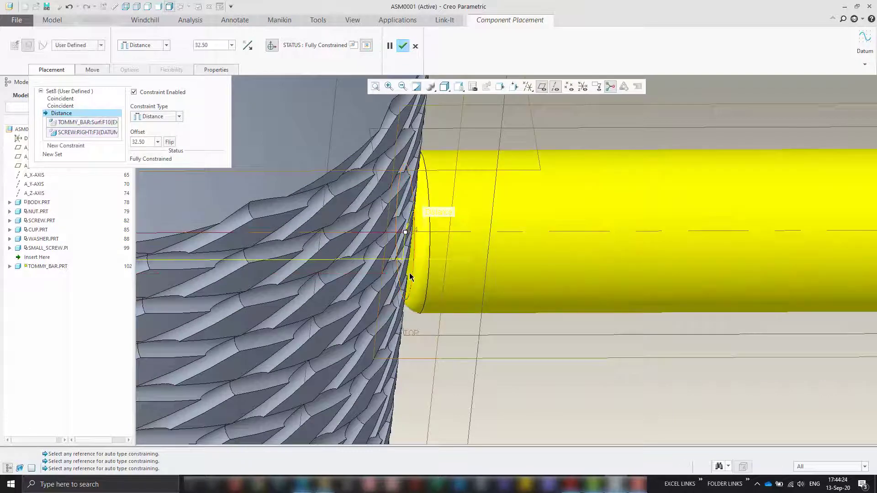
scroll(410, 276, up, 8)
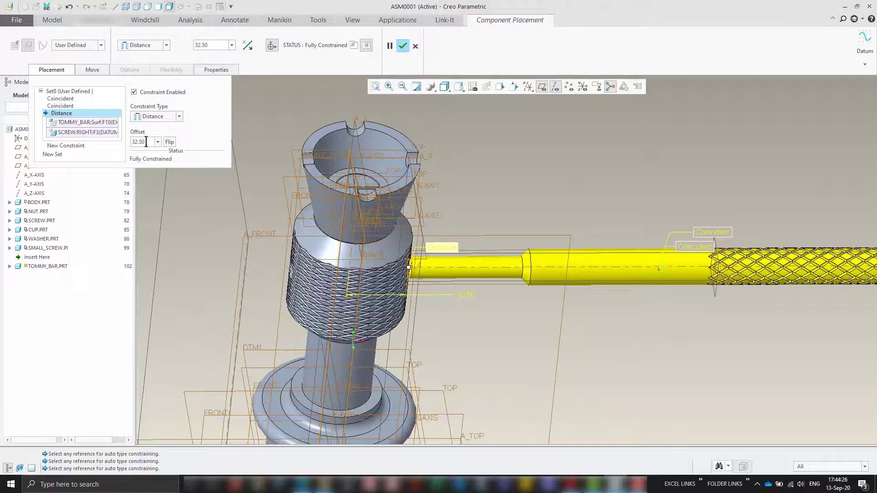
- Set the tommy bar's distance offset to -35 to bring it through the screw head, and reduce it to 31
double_click(146, 142)
text(-)
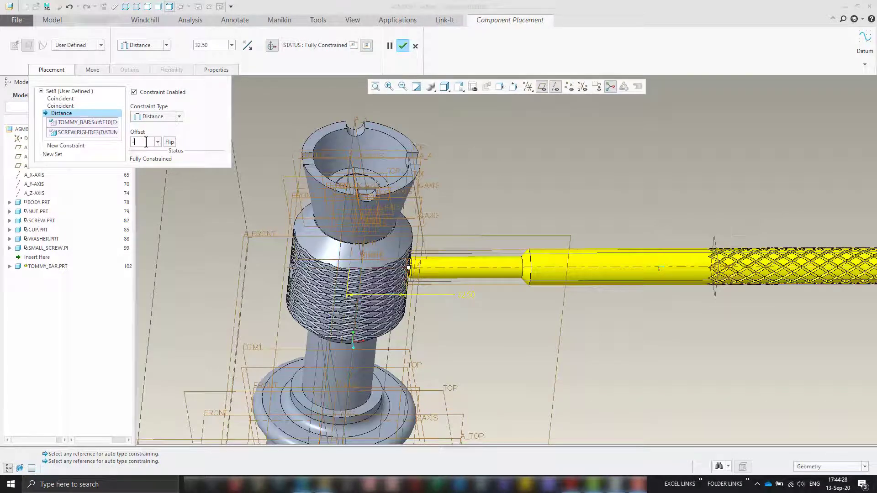
text(35)
key(Return)
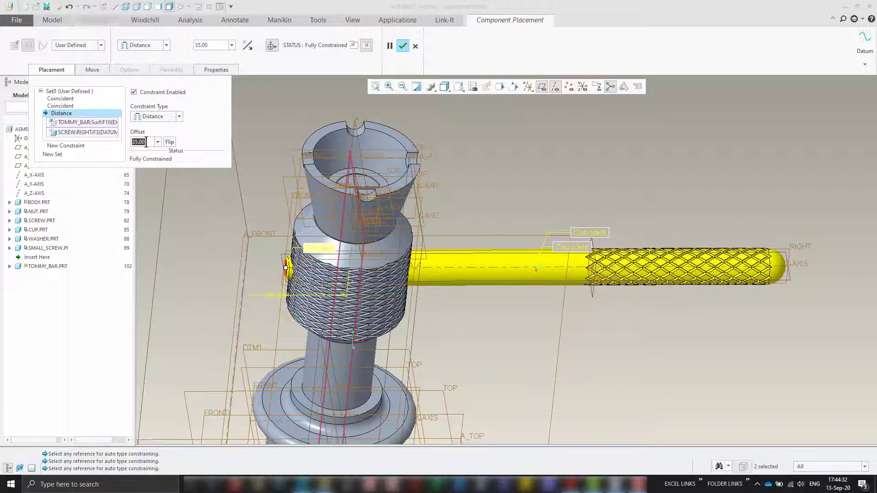
text(31)
key(Return)
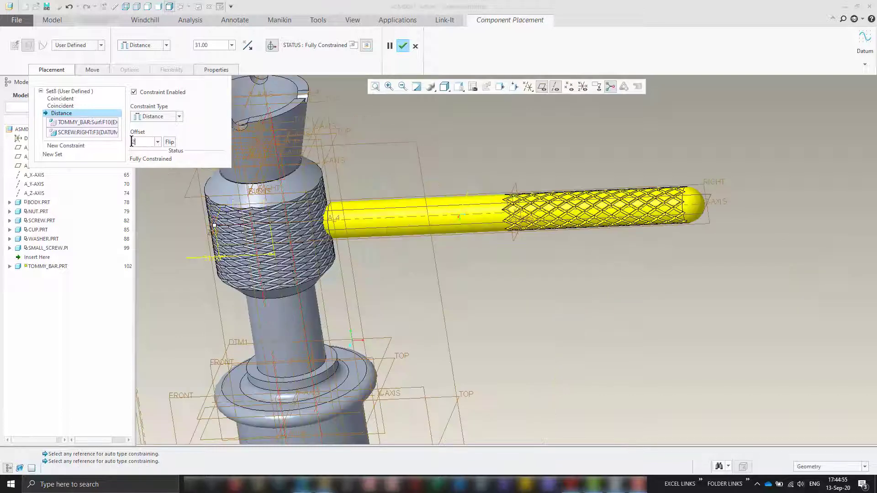
- Set the tommy bar's distance offset to 25 and accept its placement
text(25)
key(Return)
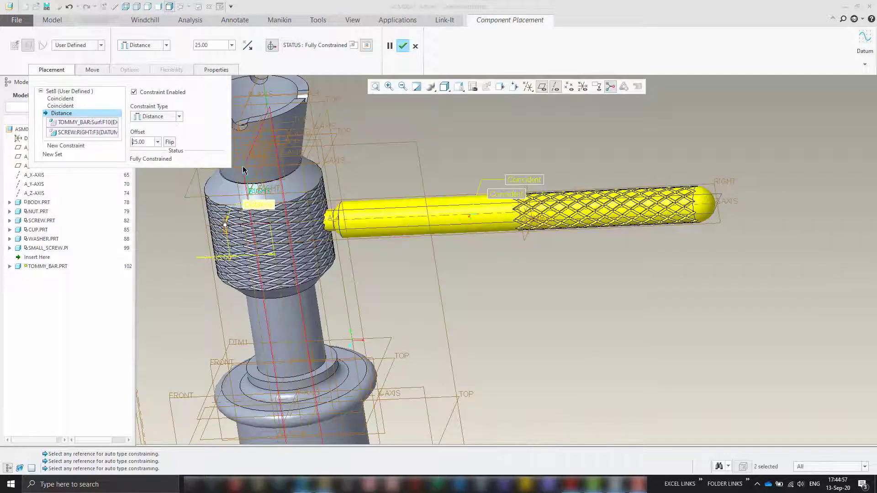
click(402, 46)
- Hide the datum planes and axes and inspect the finished screw jack from several angles
scroll(459, 274, up, 4)
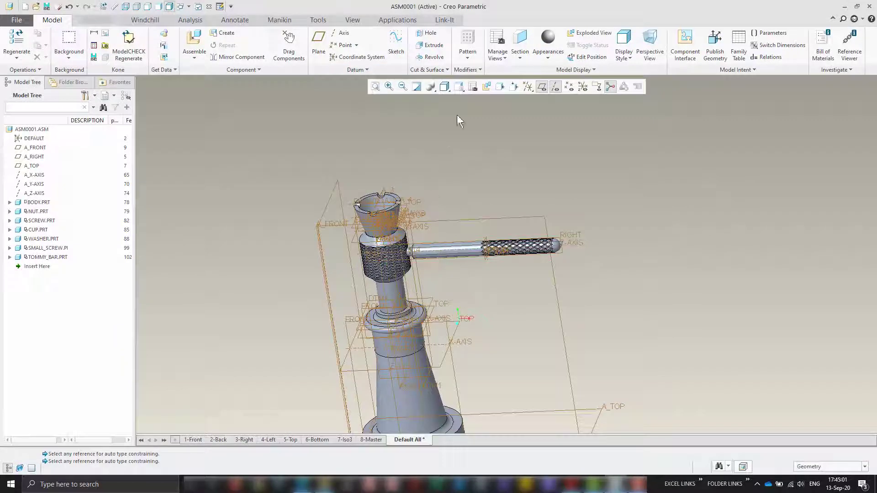
click(542, 87)
click(556, 86)
scroll(421, 192, up, 3)
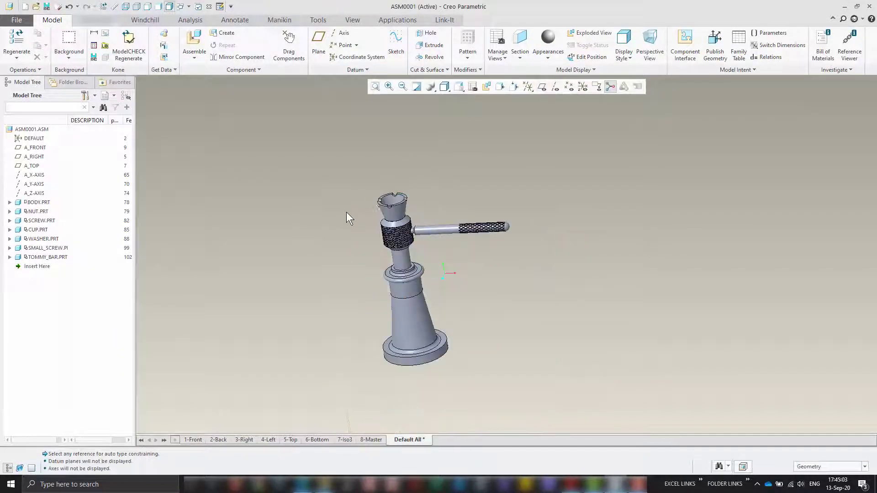
middle_drag(347, 212, 315, 306)
scroll(274, 249, down, 10)
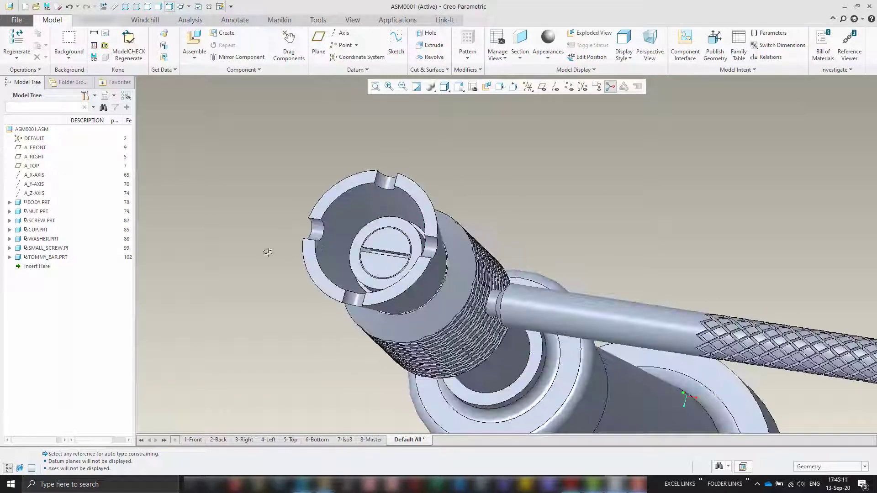
scroll(233, 247, up, 5)
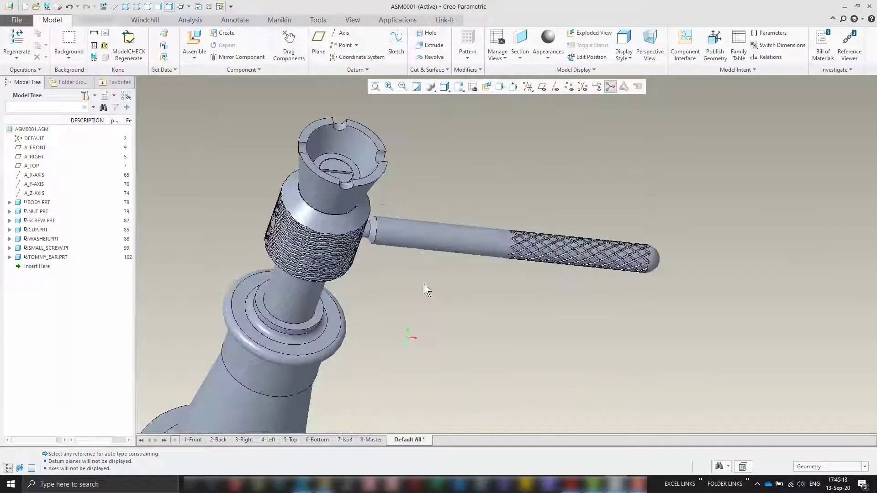